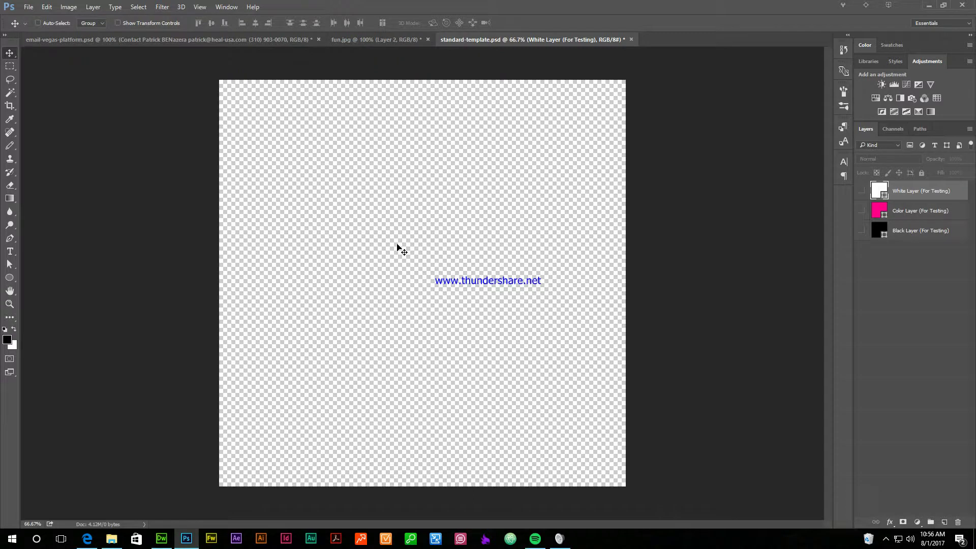
Place the Taylor-Blue-Almond-View2 shoe photo into the template as an embedded image.
click(29, 7)
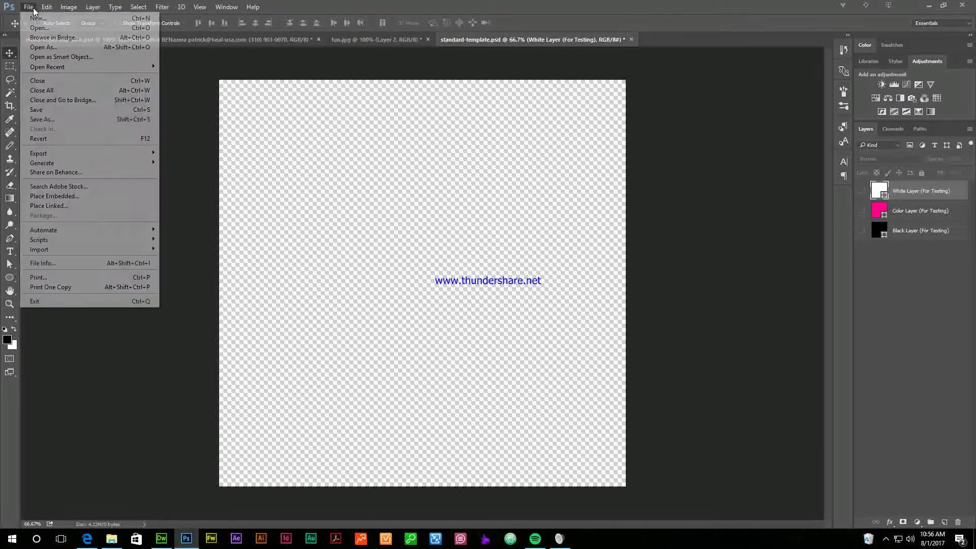
click(72, 196)
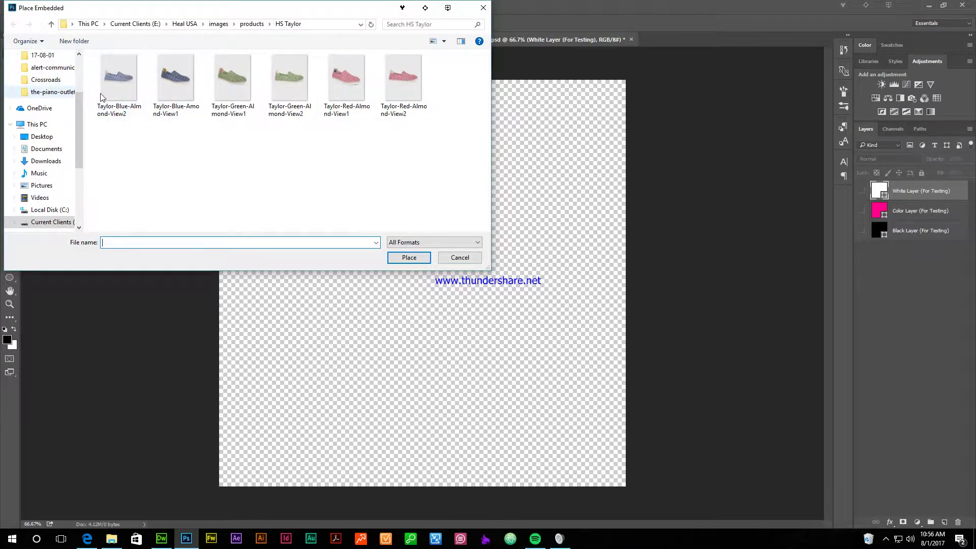
double_click(117, 80)
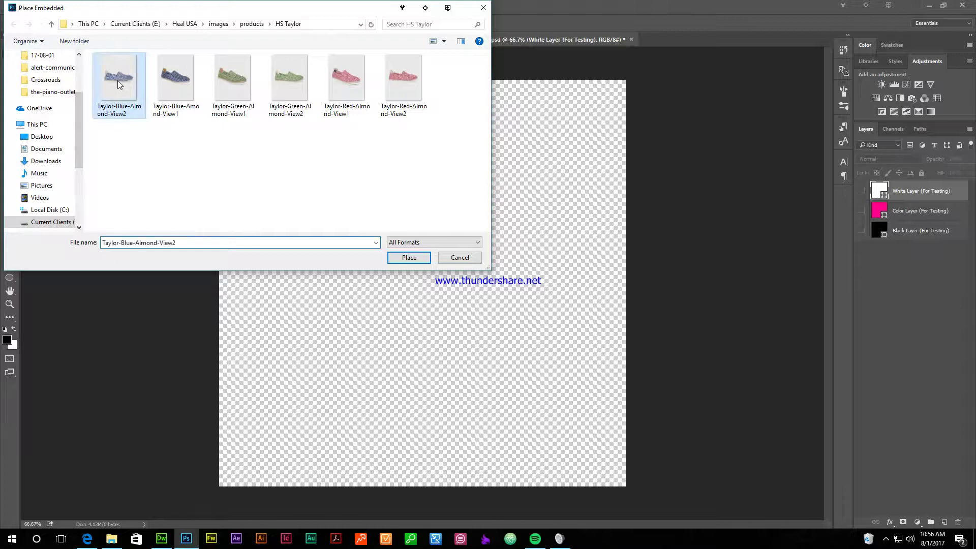
Scale the placed shoe photo to about 108% so it fills the canvas, and centre it at X 600 px, Y 600 px.
key(ctrl+minus)
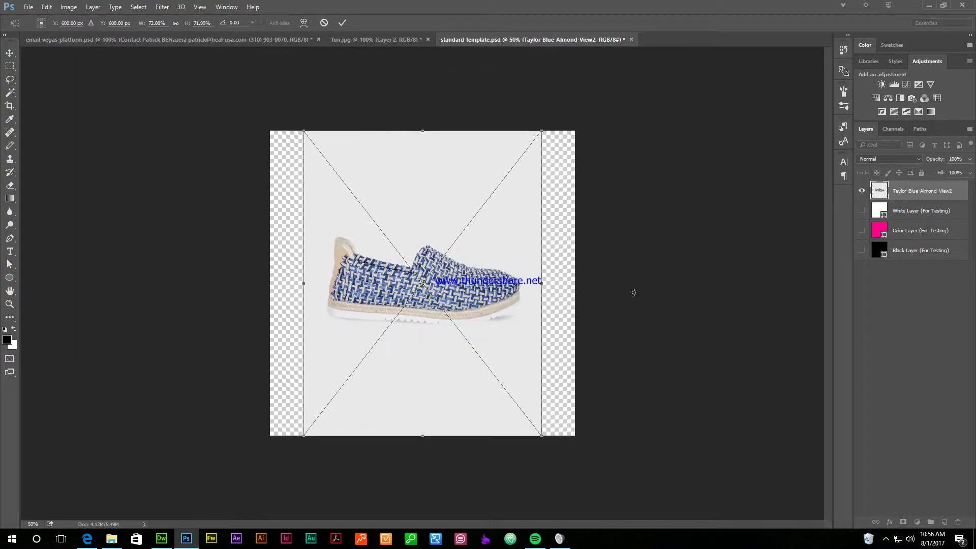
drag(303, 130, 218, 93)
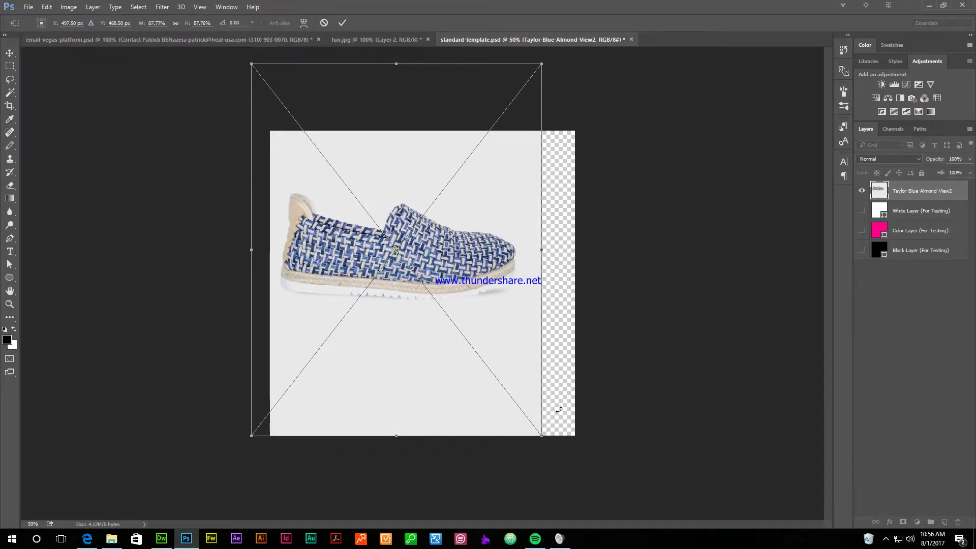
drag(542, 437, 616, 491)
drag(252, 507, 236, 516)
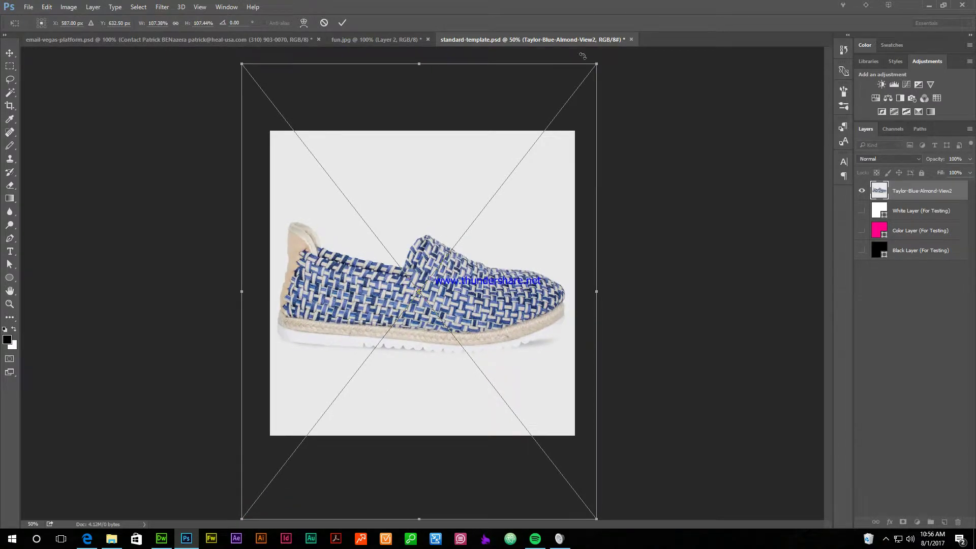
drag(594, 67, 599, 62)
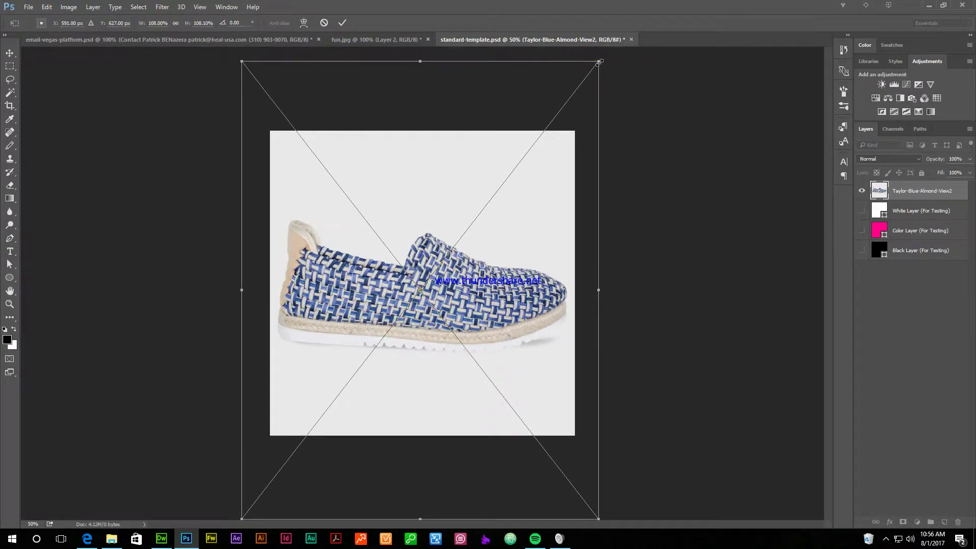
drag(487, 297, 489, 292)
key(Return)
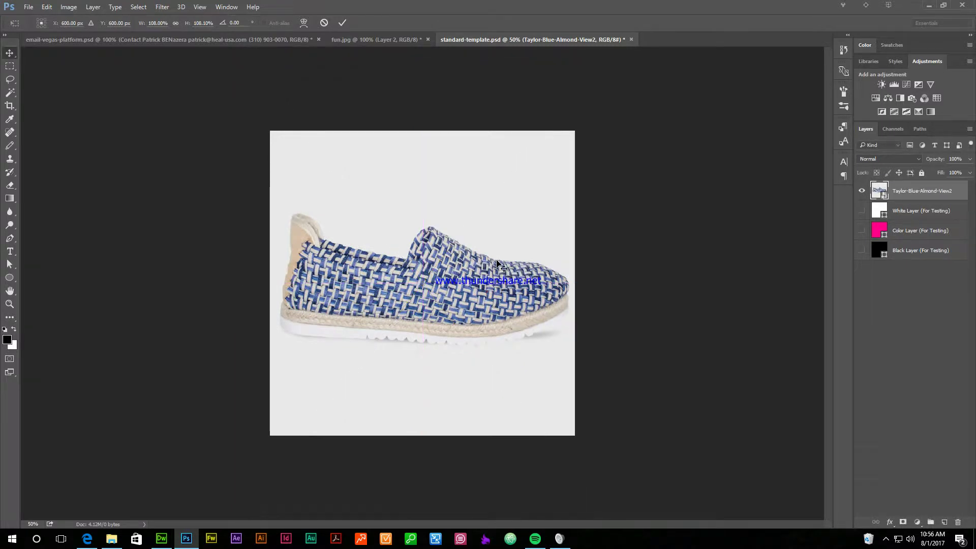
Rasterize the Taylor-Blue-Almond-View2 layer.
right_click(913, 192)
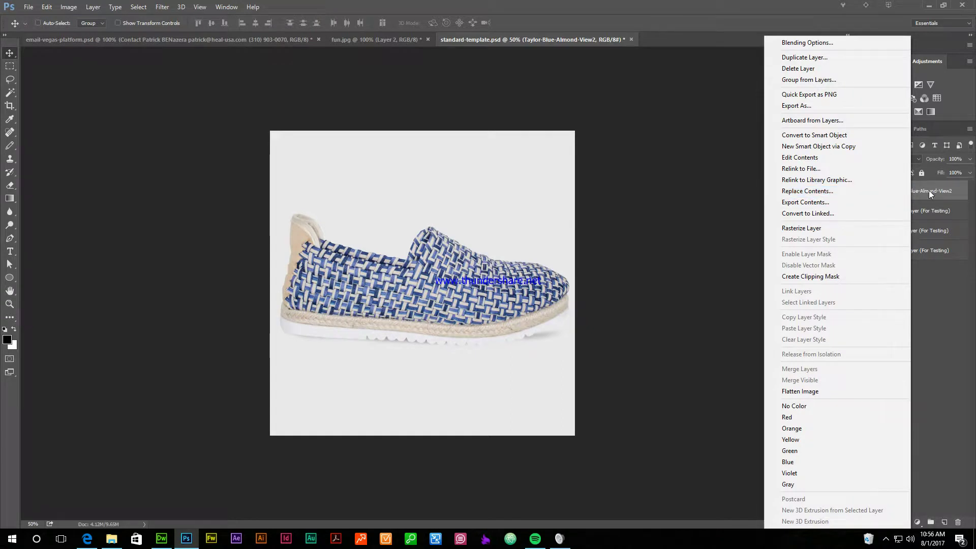
right_click(931, 194)
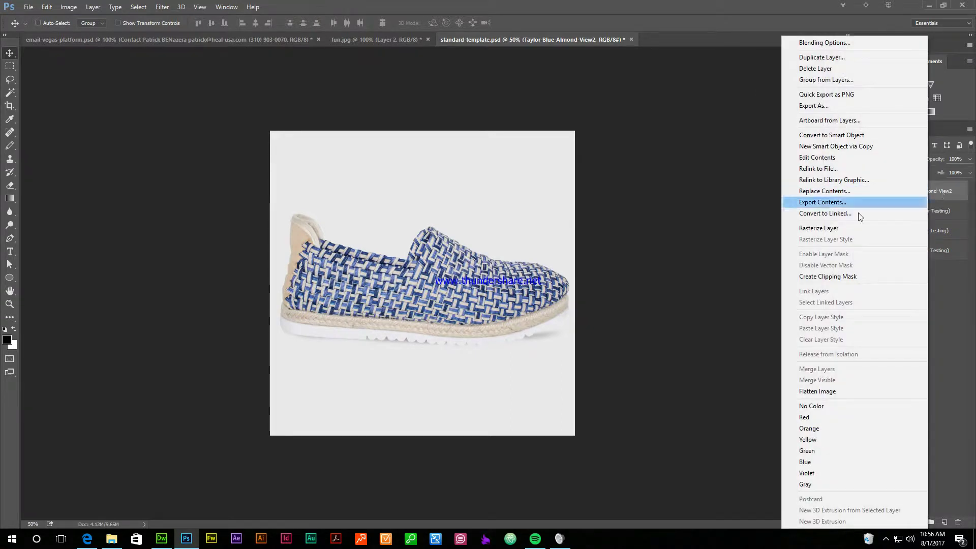
click(839, 231)
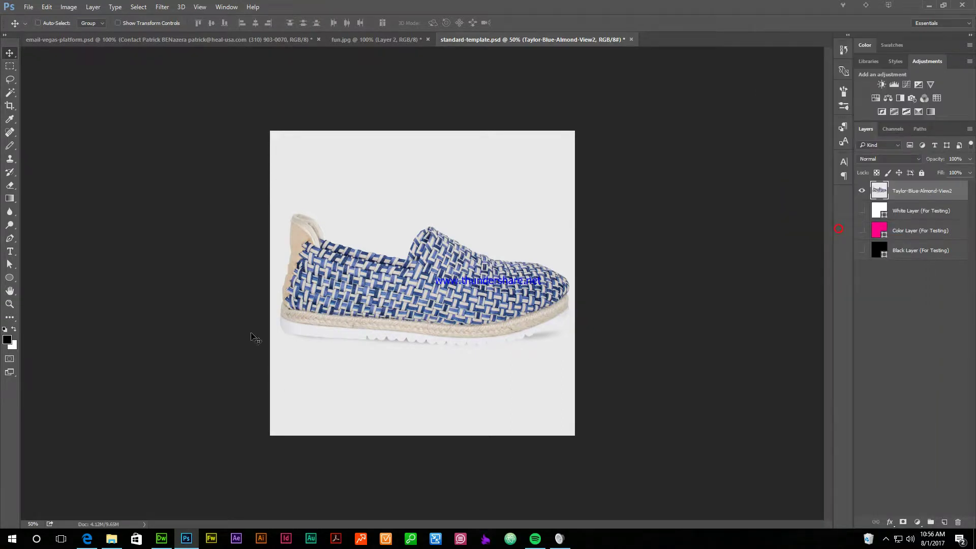
Try selecting the grey background around the shoe with the Magic Wand at tolerance 10, and clear the selection.
key(ctrl+plus)
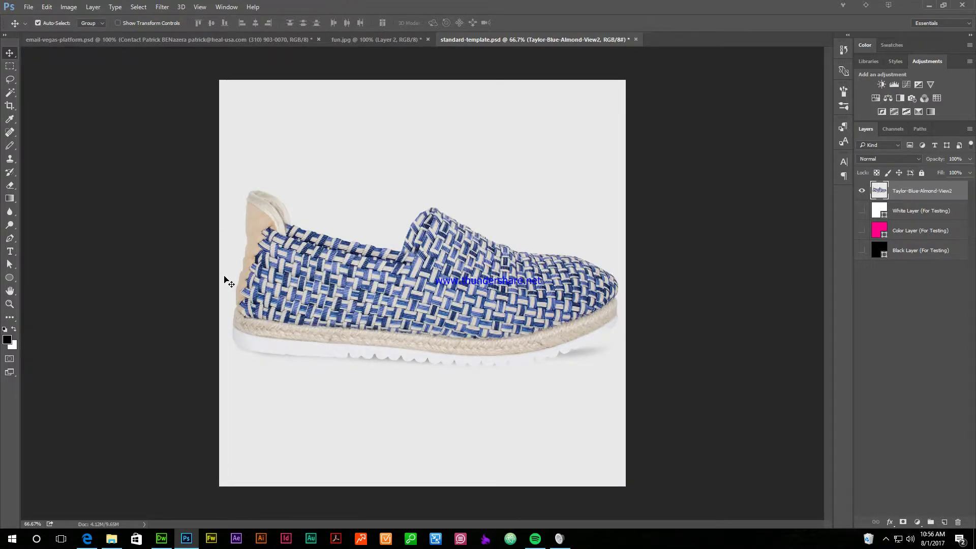
key(ctrl+plus)
key(ctrl+minus)
click(9, 97)
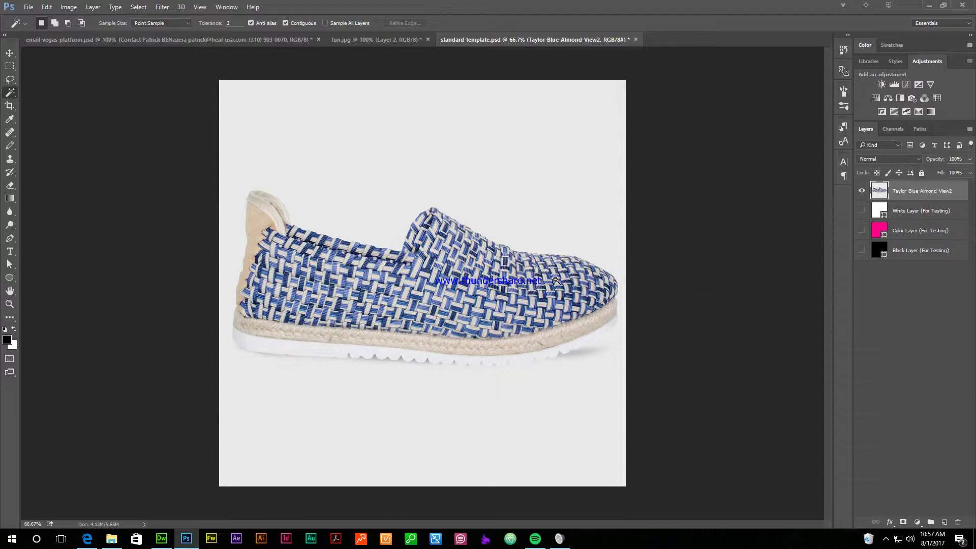
click(340, 143)
click(319, 136)
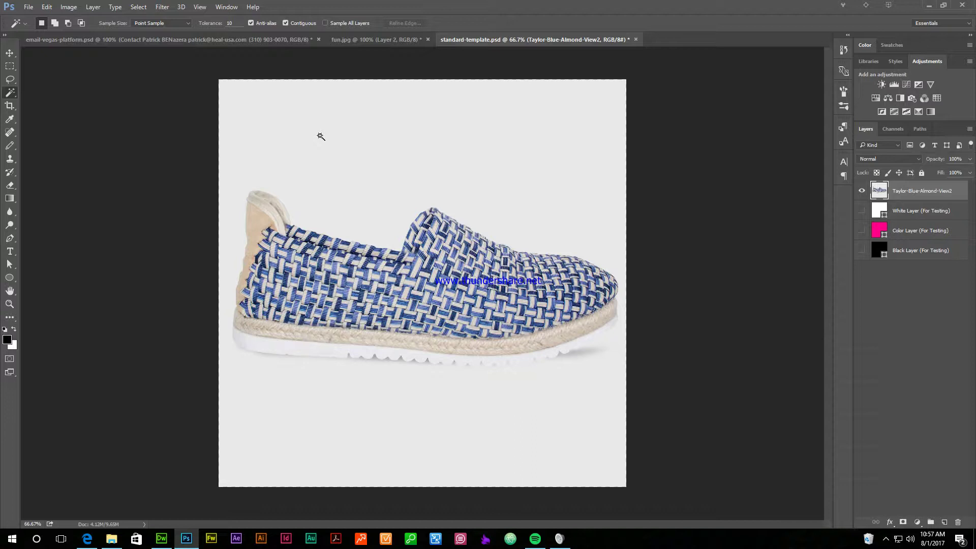
click(327, 182)
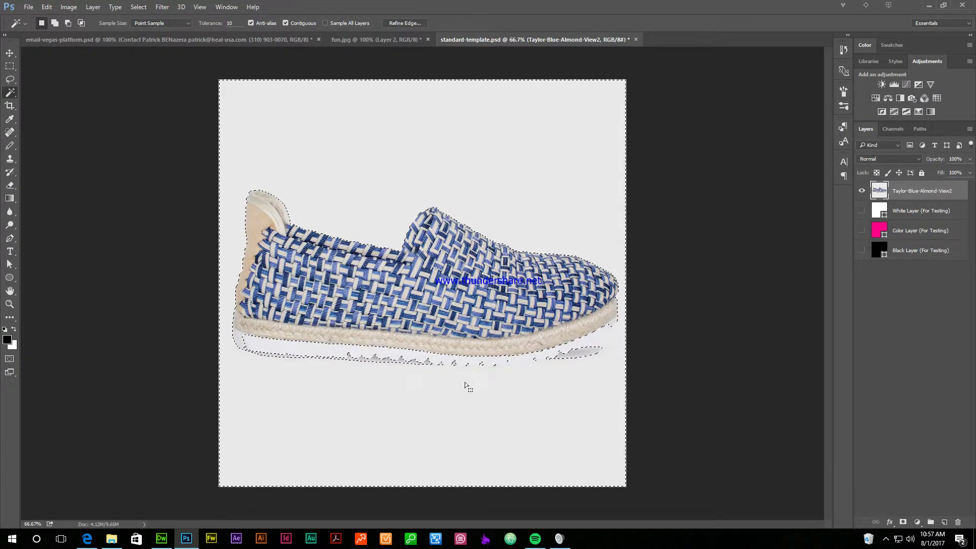
click(445, 388)
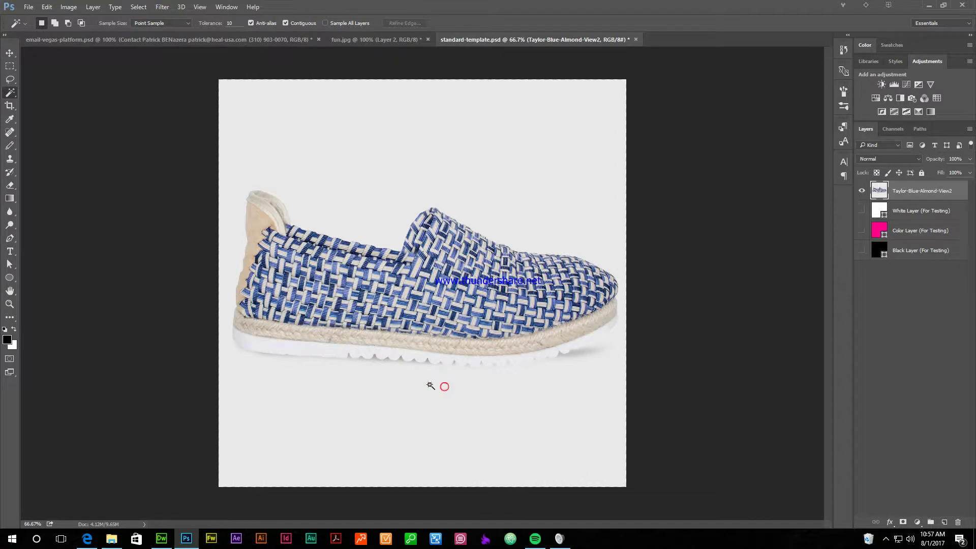
Erase a vertical strip of grey background just behind the heel of the shoe with the Eraser at size 25.
click(14, 185)
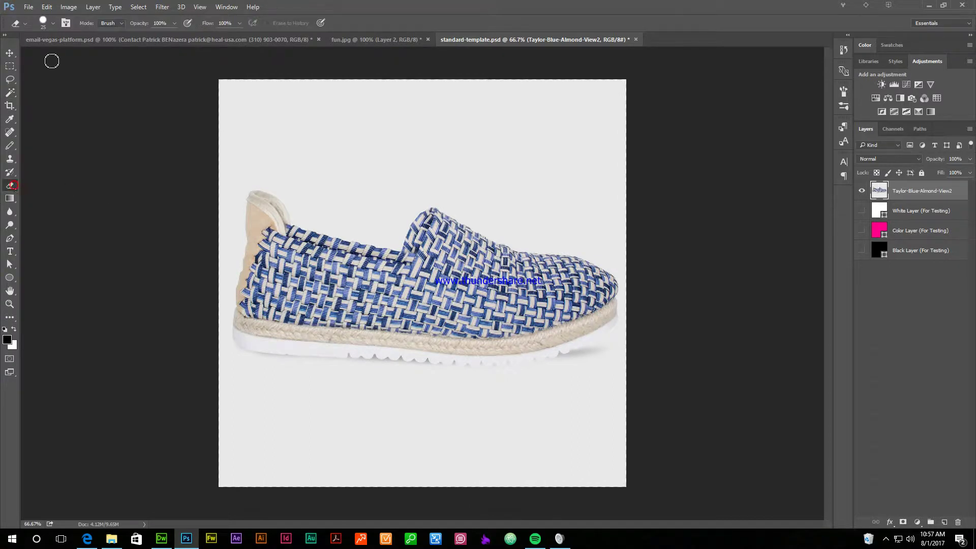
key(ctrl+plus)
key(ctrl+plus)
key(ctrl+plus)
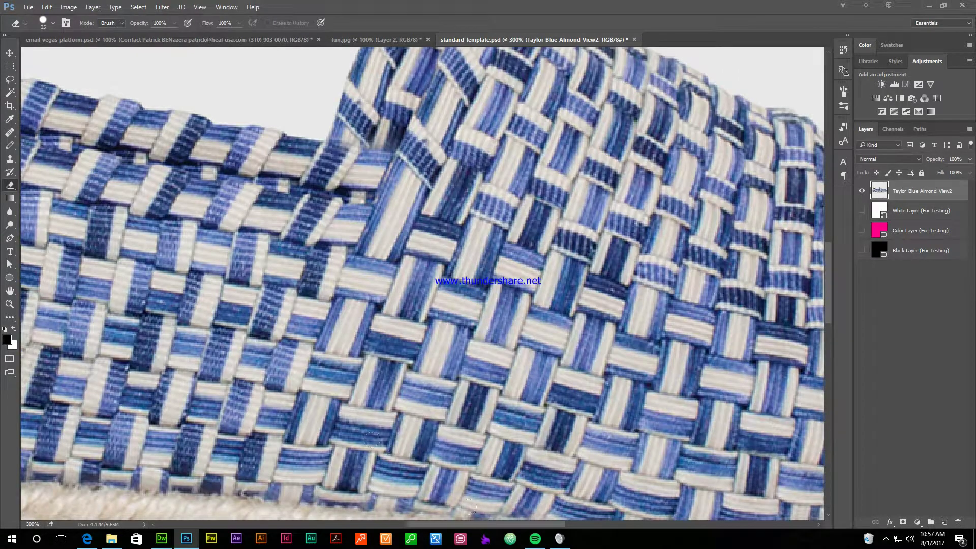
drag(480, 525, 354, 528)
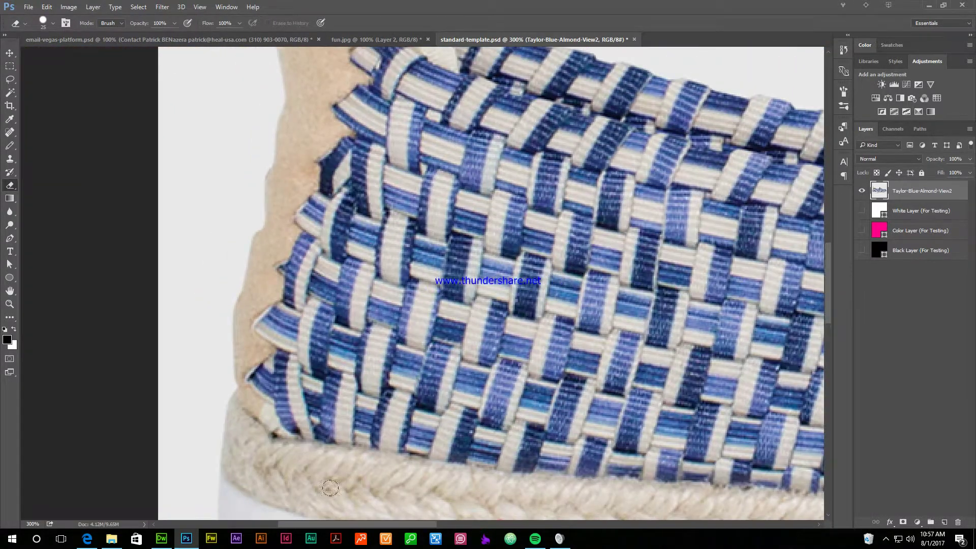
scroll(323, 465, down, 2)
scroll(323, 466, down, 2)
mouse_move(201, 164)
mouse_down()
mouse_move(210, 171)
mouse_move(187, 281)
mouse_up()
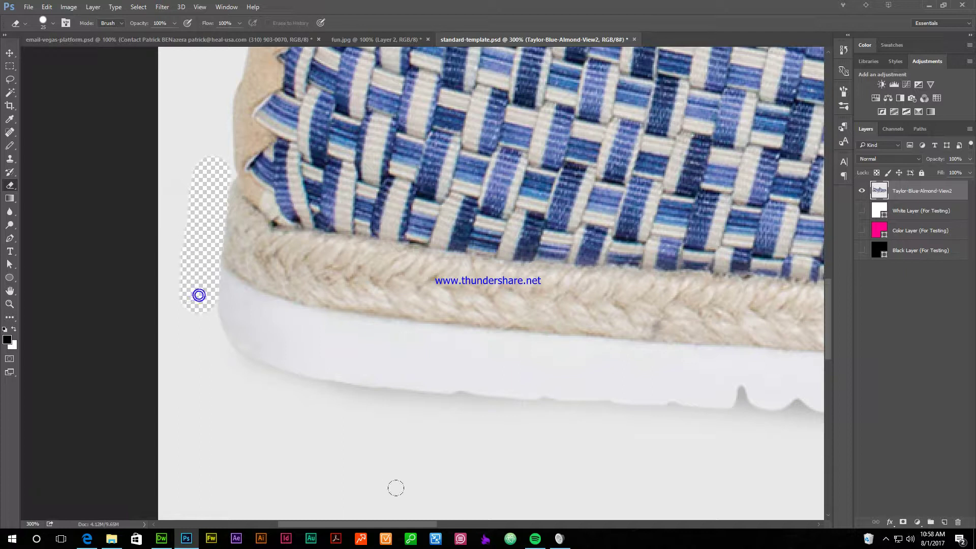
Erase a strip of background beyond the toe and continue it beneath the whole sole to join the strip behind the heel.
drag(400, 523, 667, 523)
mouse_move(677, 139)
mouse_down()
mouse_move(658, 161)
mouse_move(669, 193)
mouse_move(669, 171)
mouse_move(660, 207)
mouse_move(670, 220)
mouse_move(658, 239)
mouse_move(666, 261)
mouse_move(655, 248)
mouse_up()
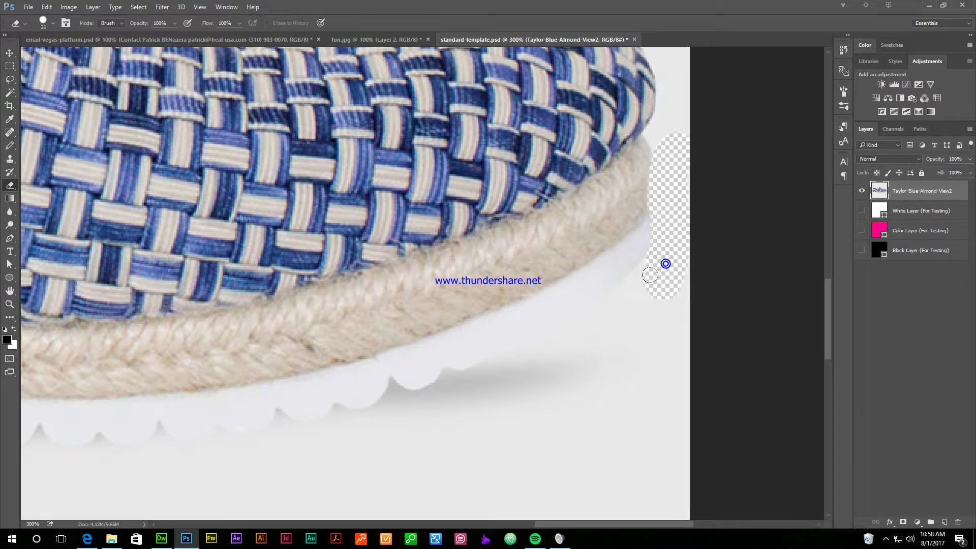
scroll(664, 285, down, 3)
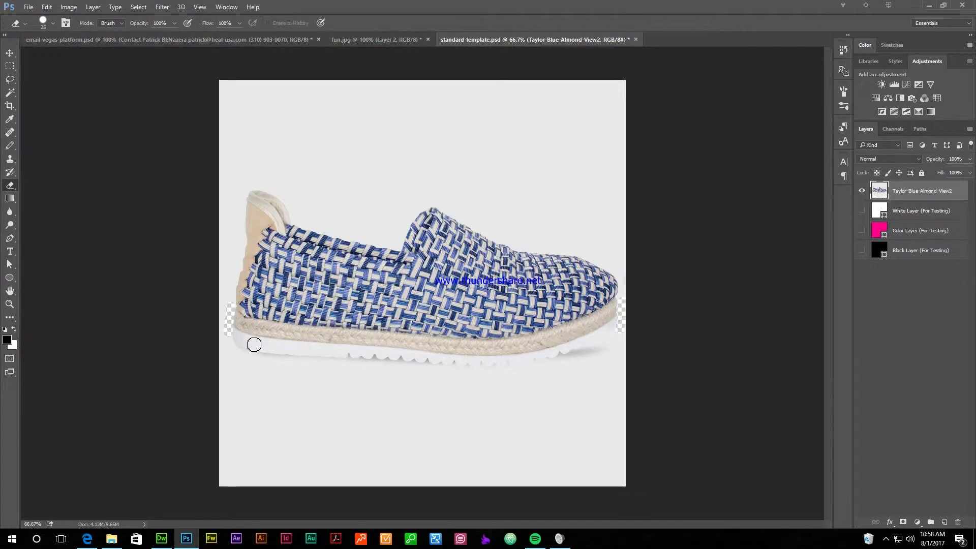
mouse_move(231, 347)
mouse_down()
mouse_move(268, 366)
mouse_move(483, 383)
mouse_move(595, 361)
mouse_move(625, 338)
mouse_up()
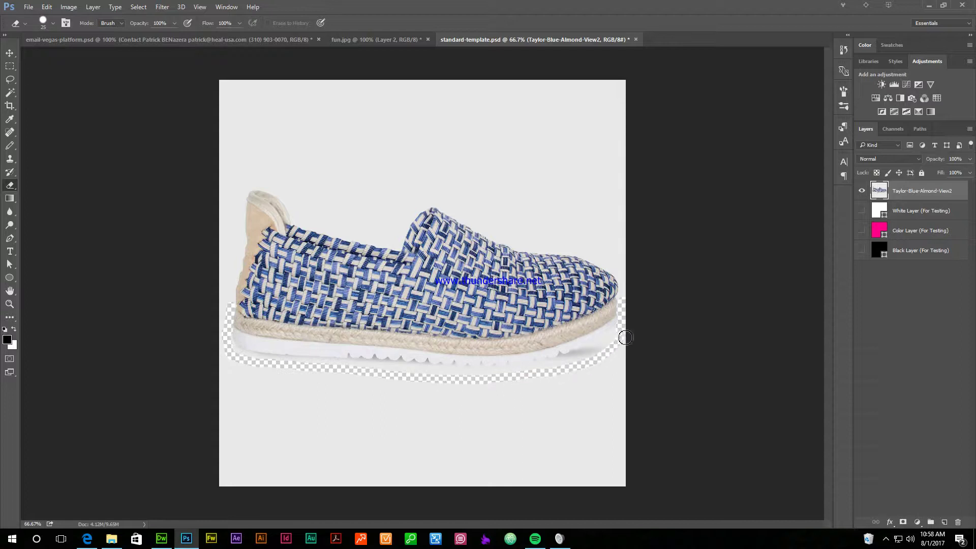
Select the grey background outside the erased strip with the Magic Wand at tolerance 10, delete it and deselect.
click(6, 93)
click(333, 141)
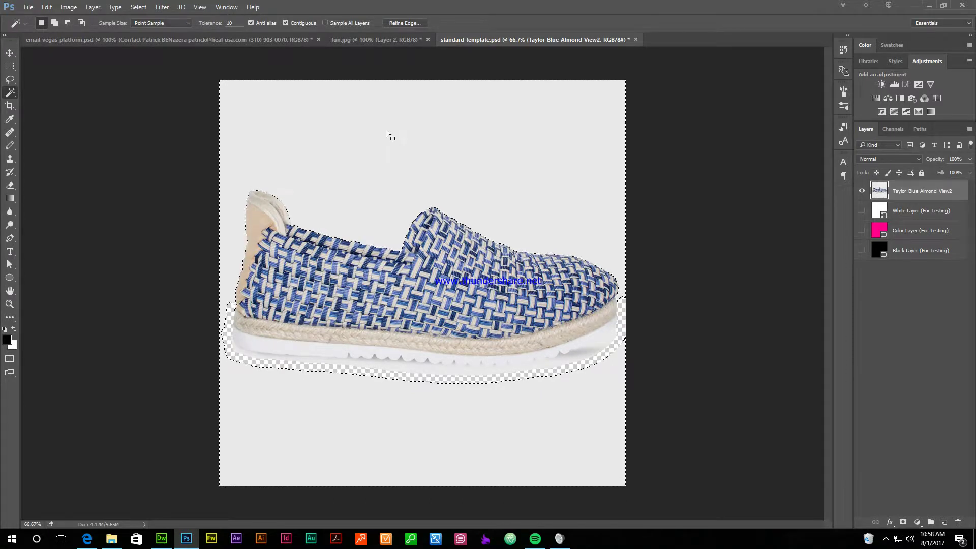
key(Delete)
key(ctrl+d)
Lower the Magic Wand tolerance to 2, delete the leftover grey band beneath the white sole, and deselect.
key(ctrl+plus)
key(ctrl+plus)
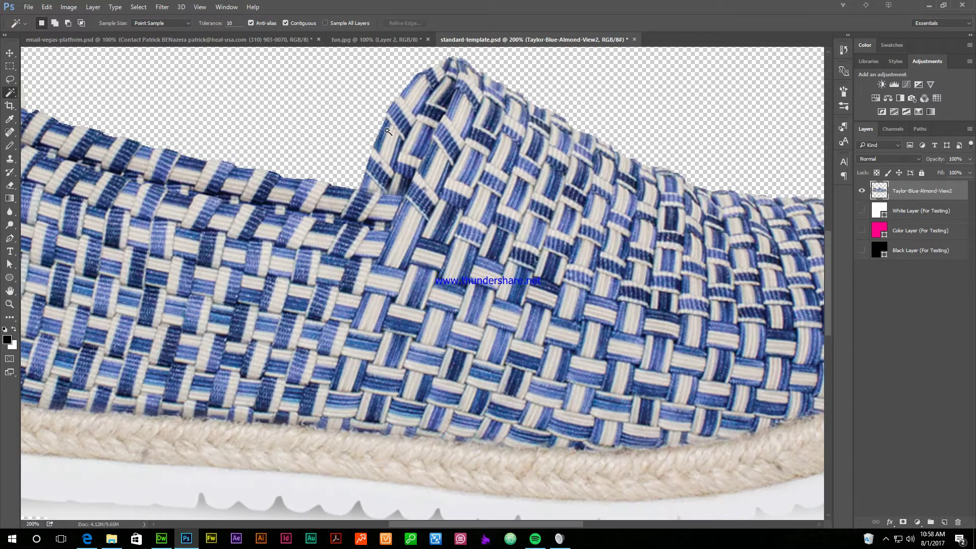
scroll(371, 280, down, 5)
key(ctrl+minus)
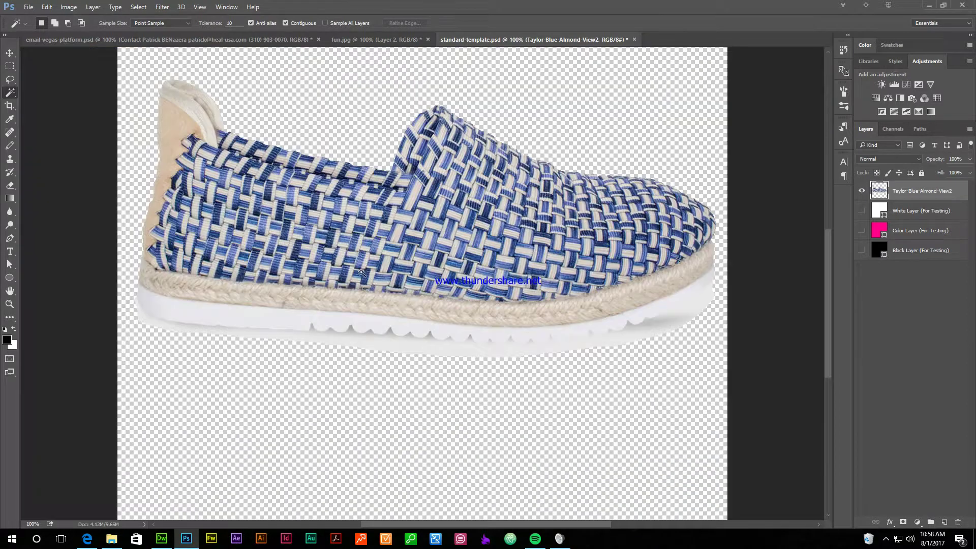
click(303, 331)
click(302, 333)
drag(205, 24, 202, 24)
click(608, 346)
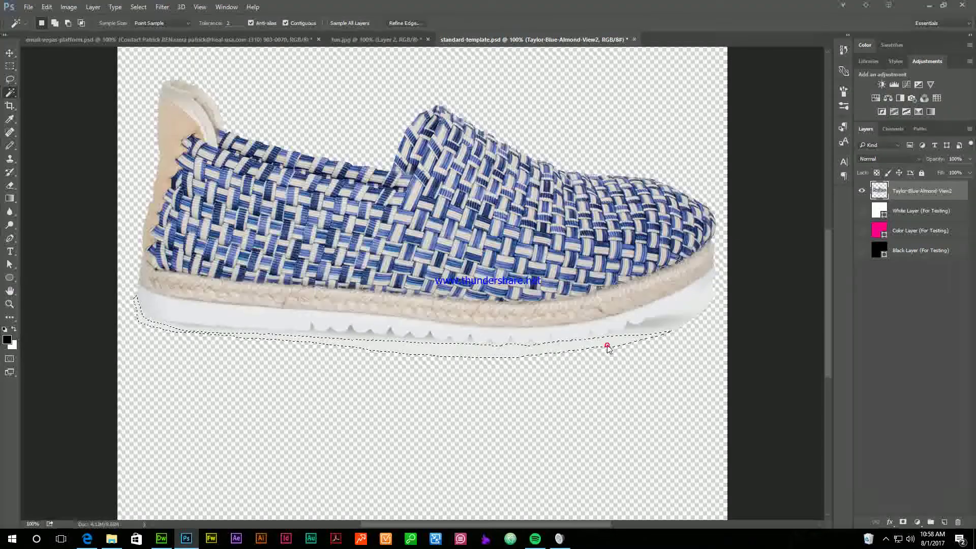
click(329, 335)
key(Delete)
click(327, 333)
key(Delete)
key(ctrl+d)
key(ctrl+d)
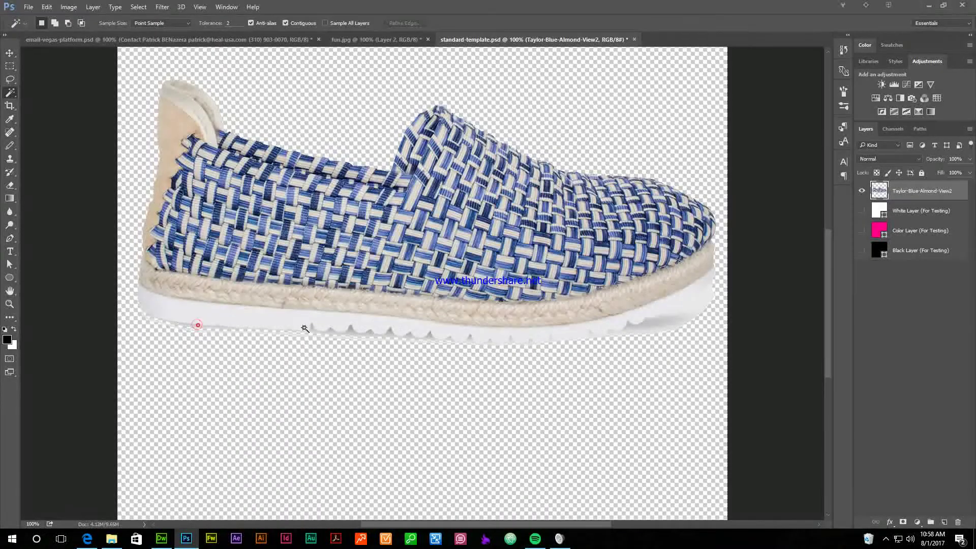
Select and delete the grey shadow patches beneath the toe end of the sole with the Magic Wand, and deselect.
click(350, 332)
click(637, 333)
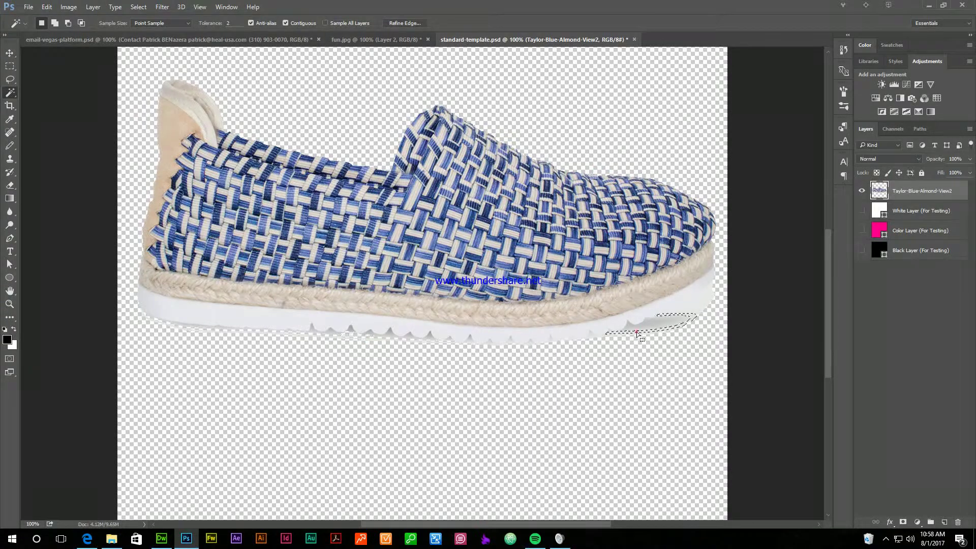
key(Delete)
click(671, 322)
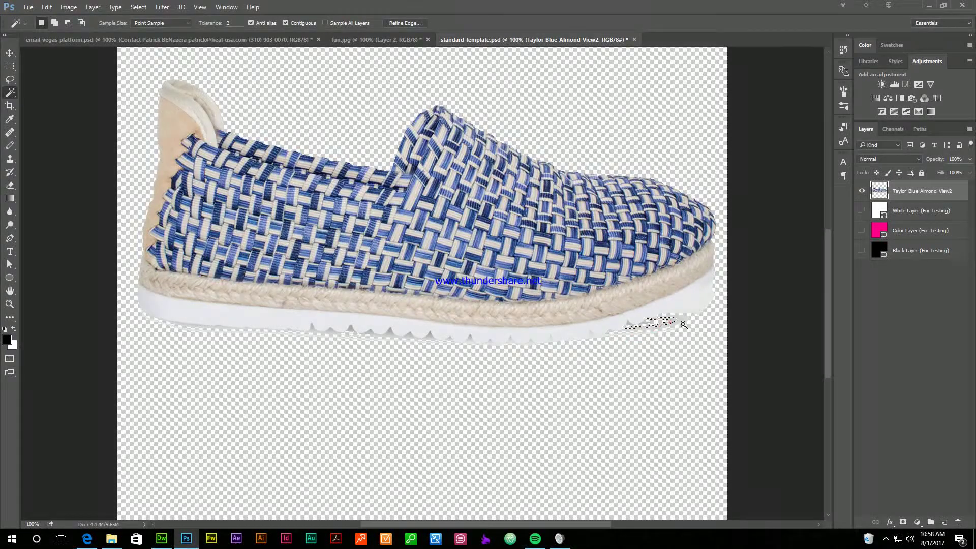
key(Delete)
click(694, 309)
key(Delete)
click(596, 336)
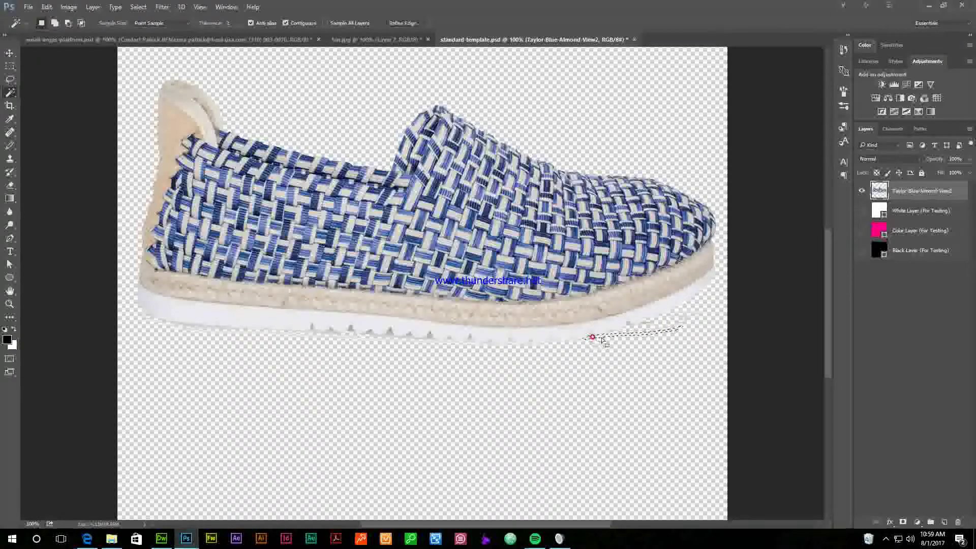
click(623, 336)
key(ctrl+d)
Erase leftover grey fringe beneath the scalloped middle of the white sole with the Eraser.
key(ctrl+plus)
key(ctrl+plus)
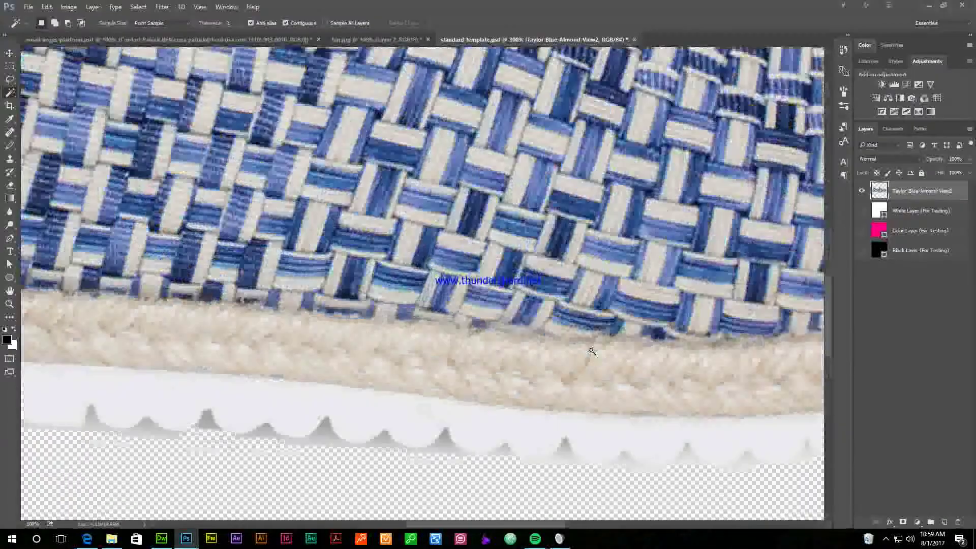
click(11, 187)
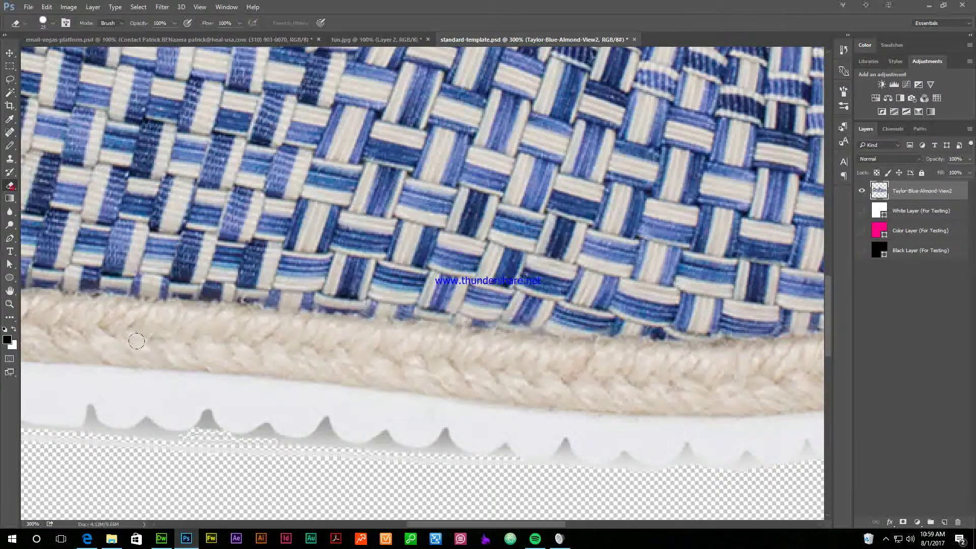
scroll(218, 401, down, 2)
drag(253, 349, 502, 375)
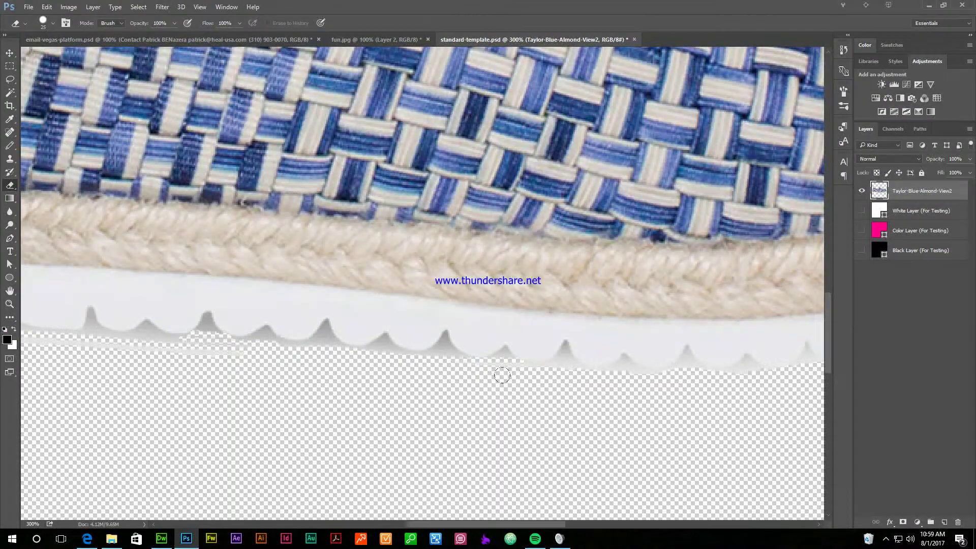
drag(244, 354, 115, 348)
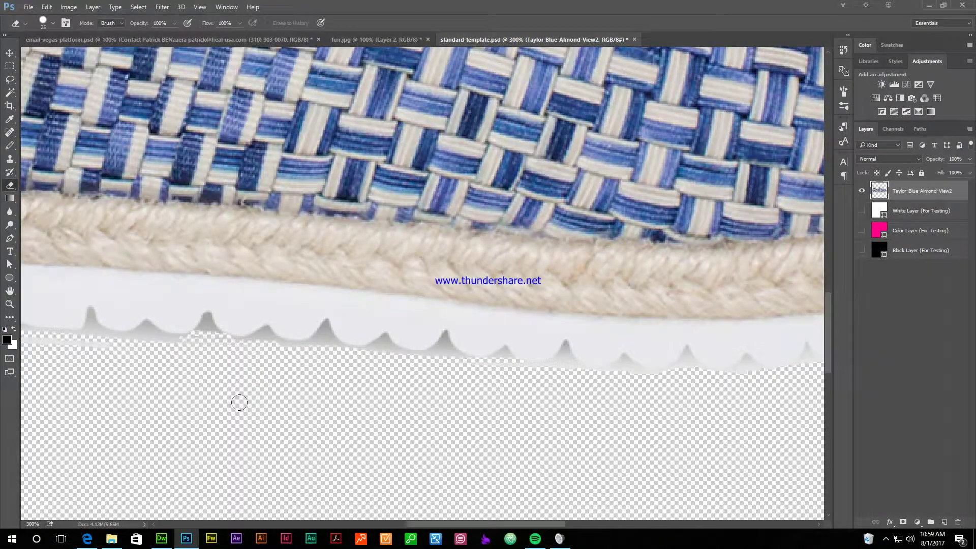
Erase the grey shadow under the rounded heel corner of the sole and stray pixels behind the heel.
scroll(488, 505, left, 10)
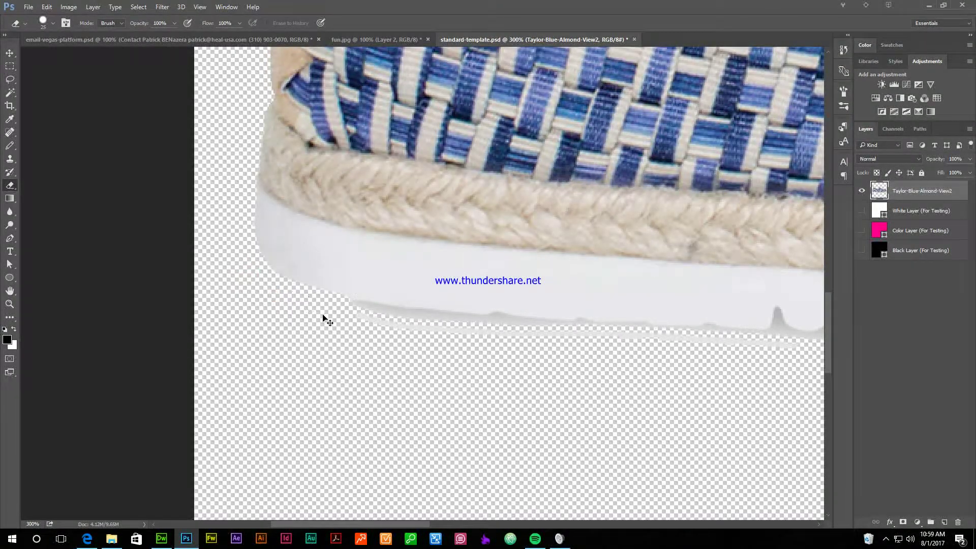
click(263, 283)
mouse_move(266, 284)
mouse_down()
mouse_move(376, 314)
mouse_move(478, 322)
mouse_up()
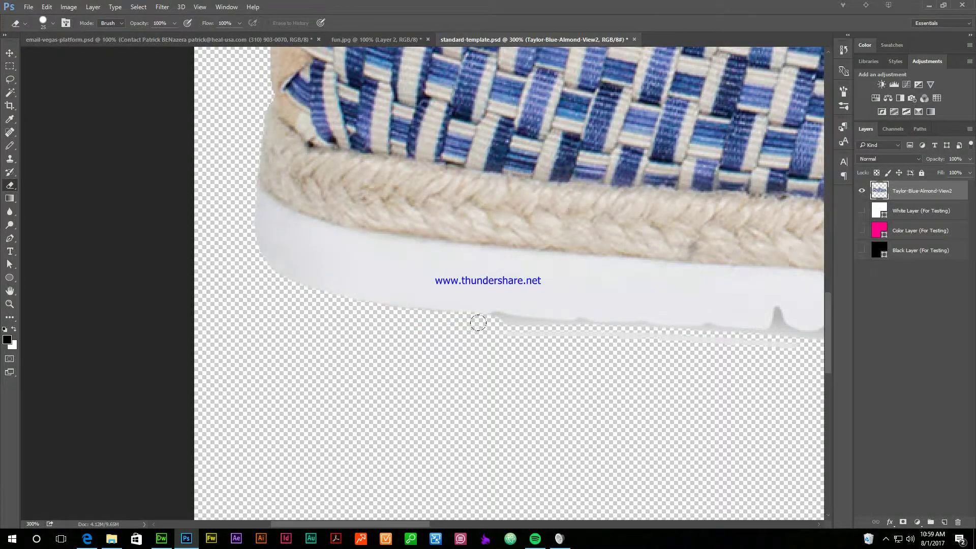
drag(422, 523, 418, 523)
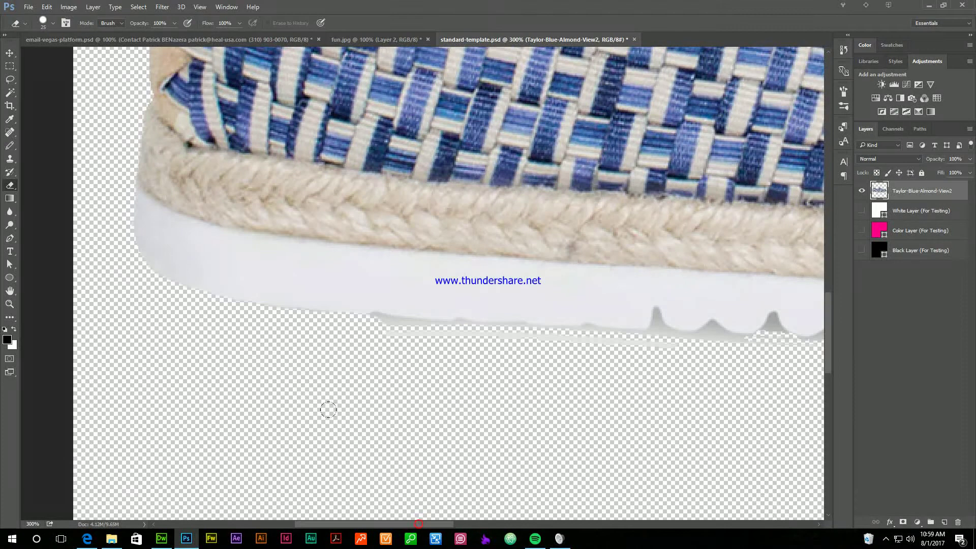
click(115, 223)
mouse_move(104, 195)
mouse_down()
mouse_move(114, 93)
mouse_move(128, 98)
mouse_up()
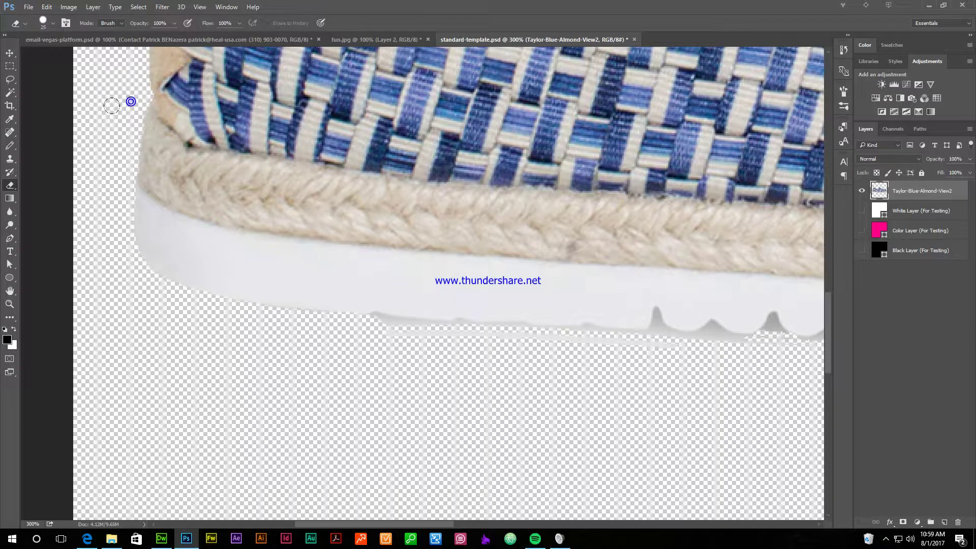
click(54, 22)
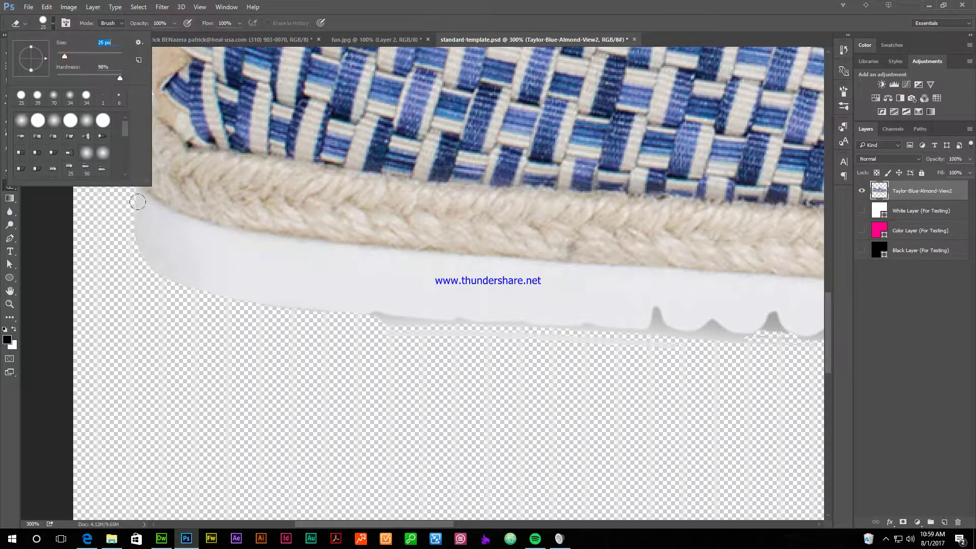
click(108, 277)
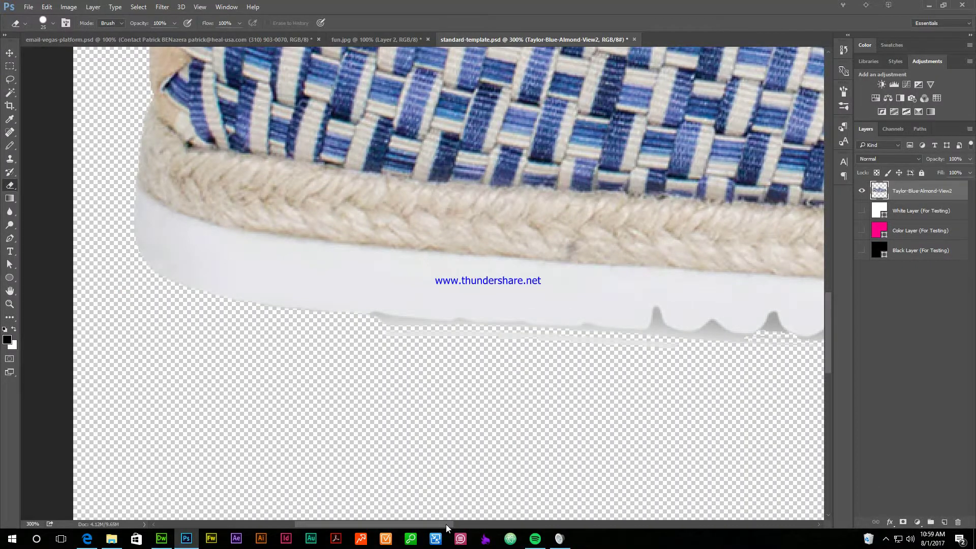
Erase the faint shadow beneath the sole between the heel and the first deep notch.
drag(447, 523, 457, 523)
drag(522, 337, 593, 346)
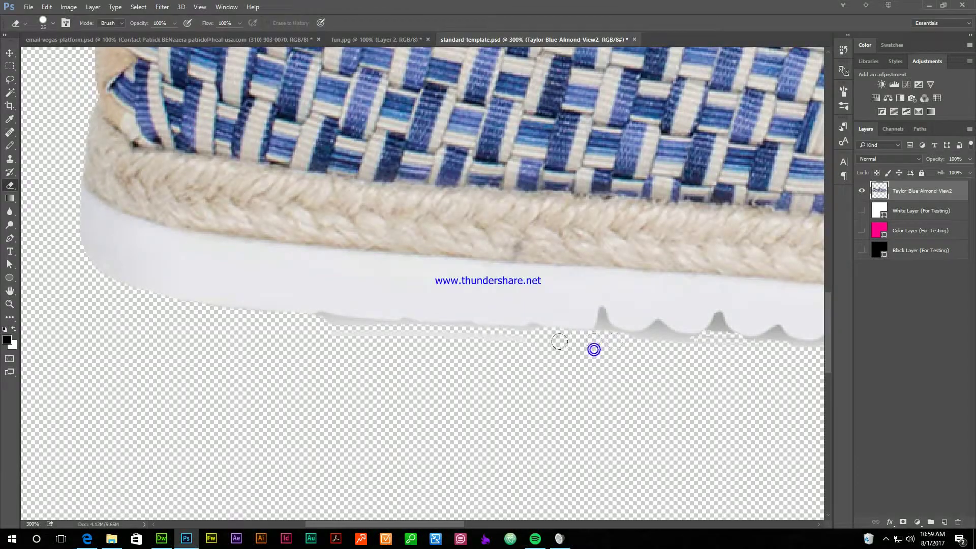
click(315, 322)
drag(314, 321, 392, 329)
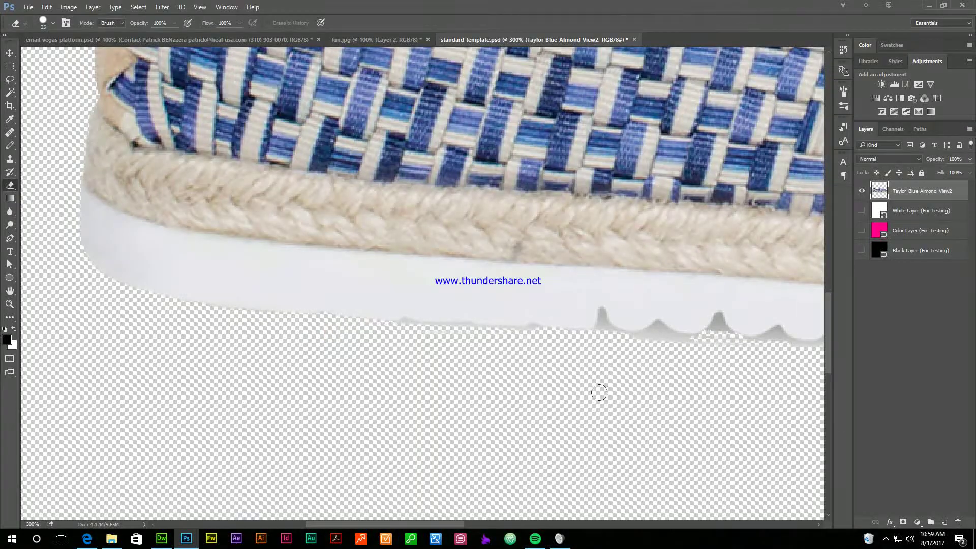
Check the cutout against the white, pink and black test layers, leaving only the black one shown behind the shoe.
click(861, 210)
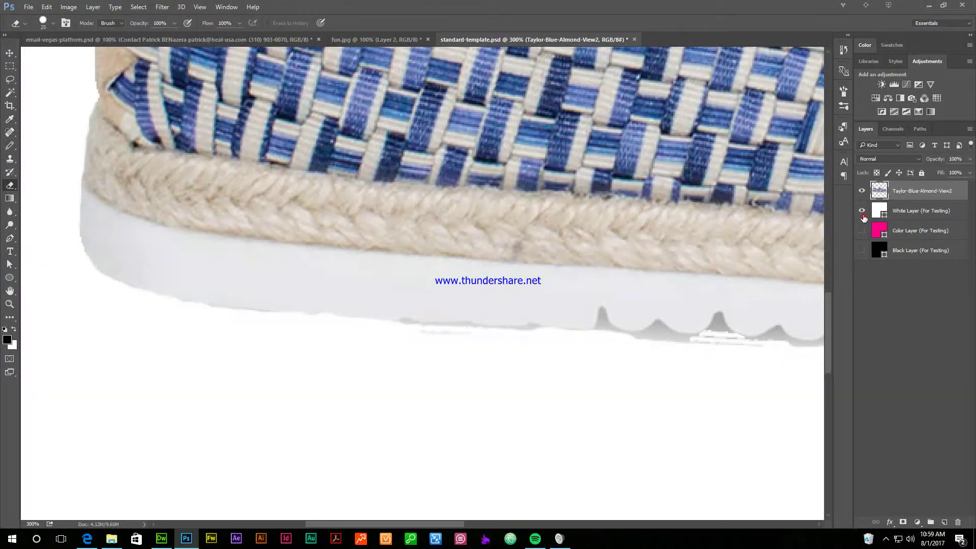
click(861, 212)
click(862, 213)
click(861, 231)
click(862, 230)
click(862, 250)
click(862, 250)
click(862, 250)
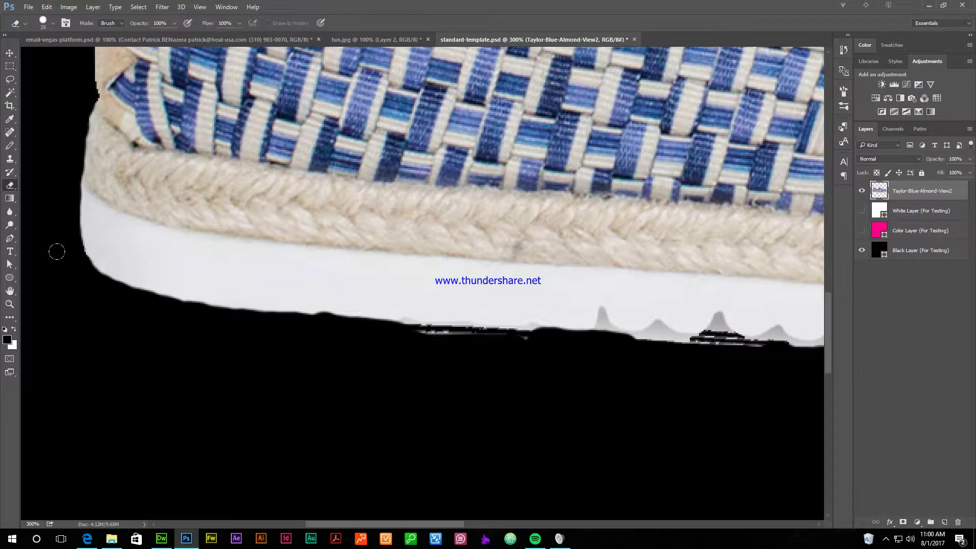
Smooth the heel-end lower edge of the sole against black by erasing the remaining fringe up to the first notches.
click(68, 267)
click(69, 271)
drag(71, 273, 167, 307)
key(ctrl+z)
drag(170, 311, 257, 320)
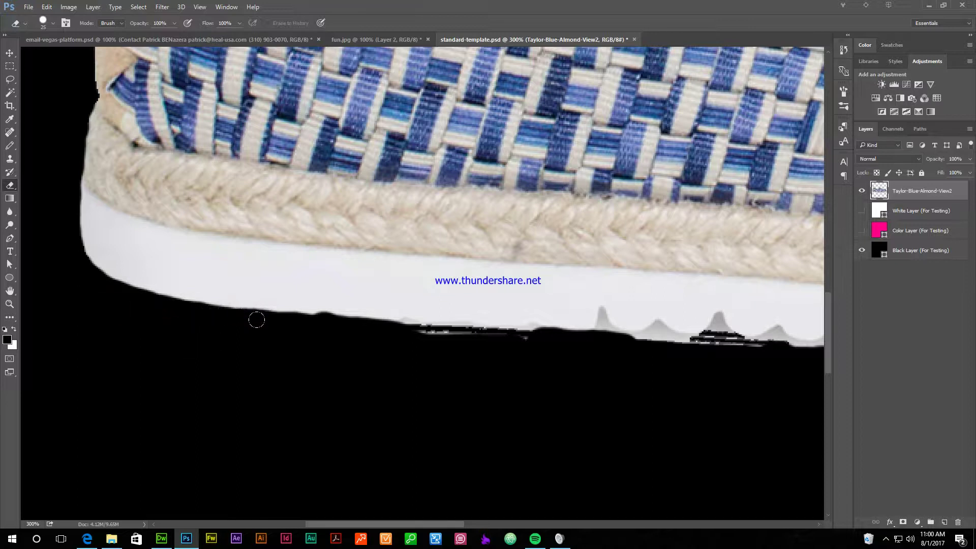
mouse_move(357, 328)
mouse_down()
mouse_move(454, 331)
mouse_move(466, 343)
mouse_up()
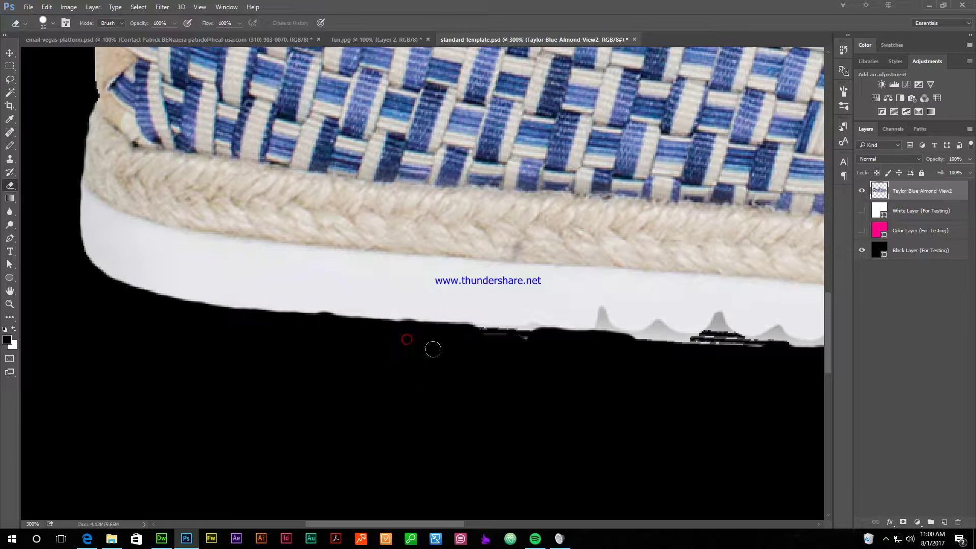
drag(466, 335, 569, 340)
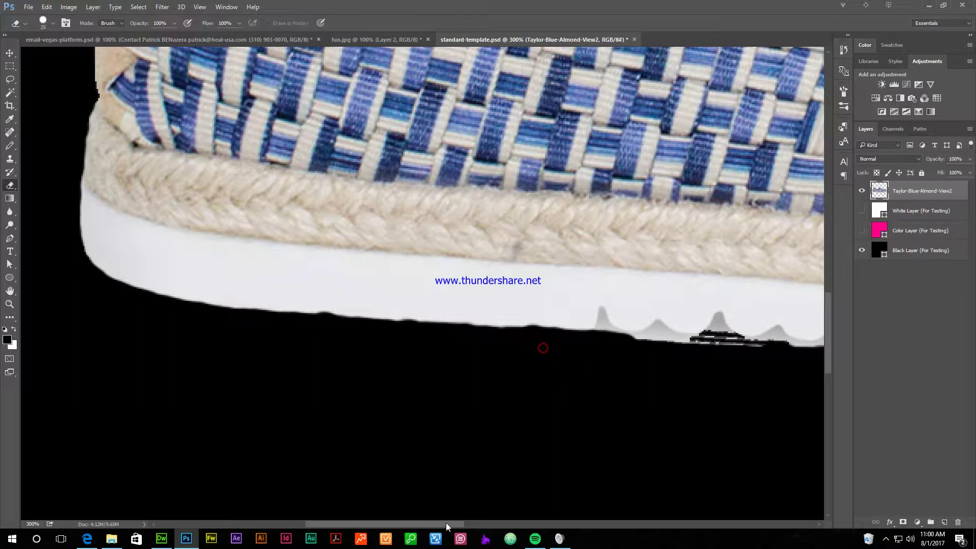
drag(446, 522, 526, 523)
mouse_move(243, 333)
mouse_down()
mouse_move(267, 340)
mouse_move(188, 337)
mouse_move(217, 349)
mouse_move(316, 342)
mouse_move(310, 354)
mouse_up()
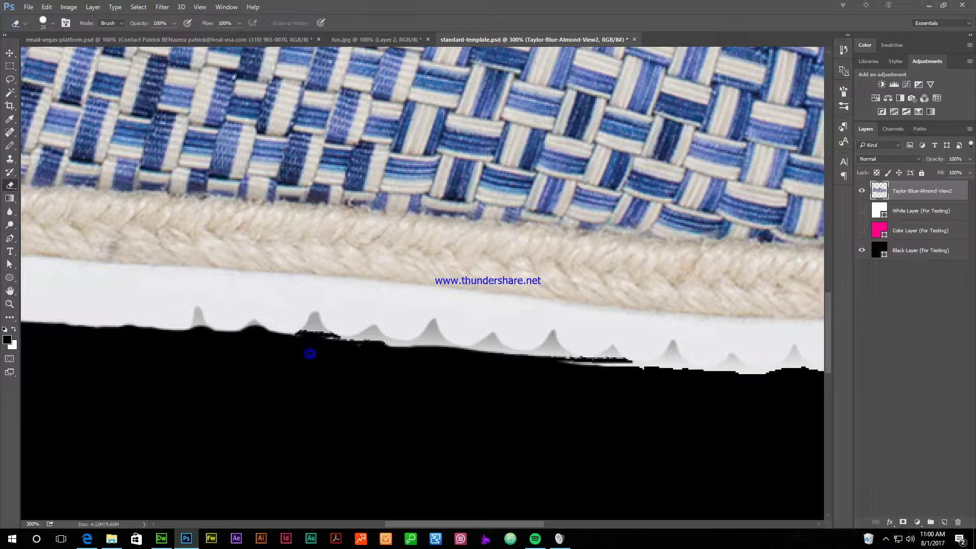
Set the Magic Wand tolerance to 7 and delete the grey shadow inside the first three sole notches from the heel.
click(11, 93)
click(200, 322)
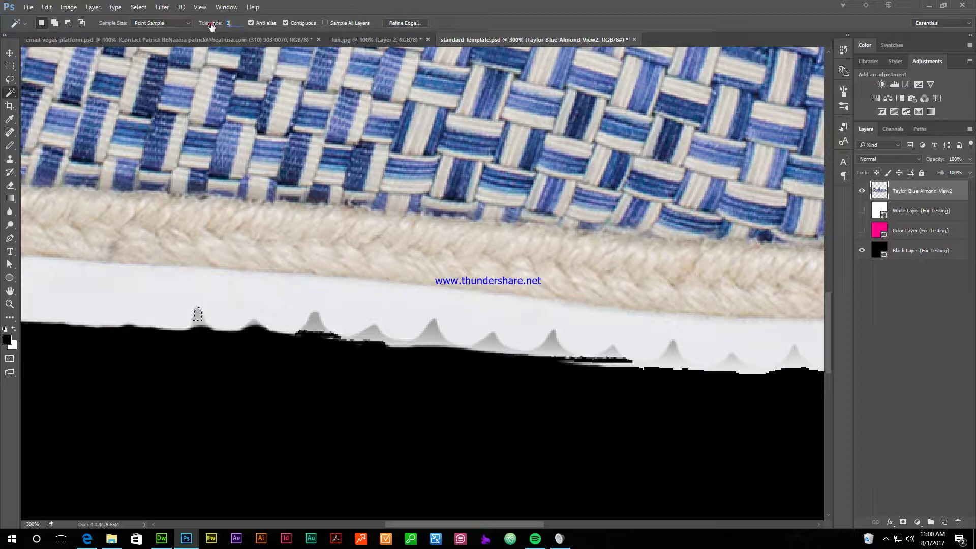
click(199, 319)
key(alt+BackSpace)
click(253, 326)
key(alt+BackSpace)
click(316, 328)
key(alt+BackSpace)
click(315, 317)
key(alt+BackSpace)
Delete the grey shadow in the next three notches and the grey band running beneath them with the Magic Wand.
click(376, 338)
key(alt+BackSpace)
click(373, 329)
key(alt+BackSpace)
click(435, 325)
key(alt+BackSpace)
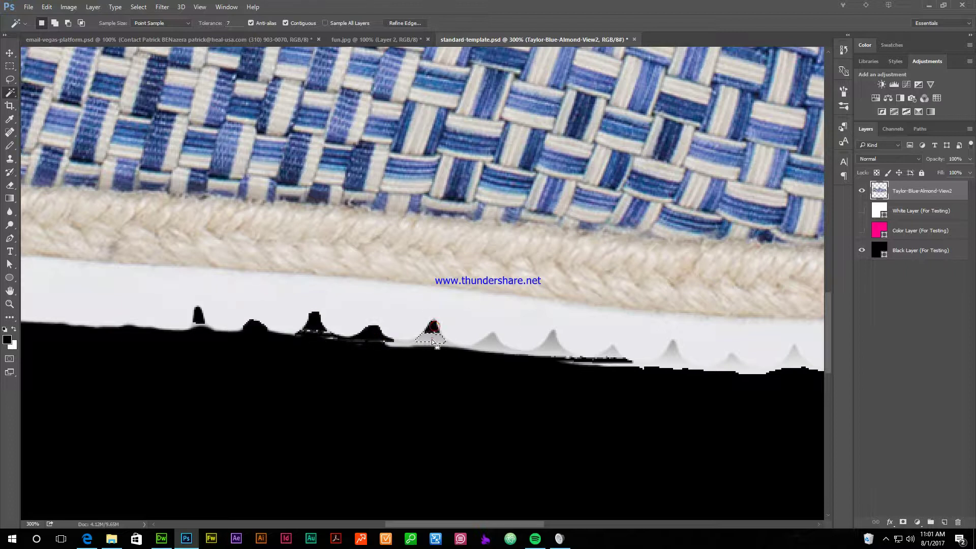
click(422, 346)
key(alt+BackSpace)
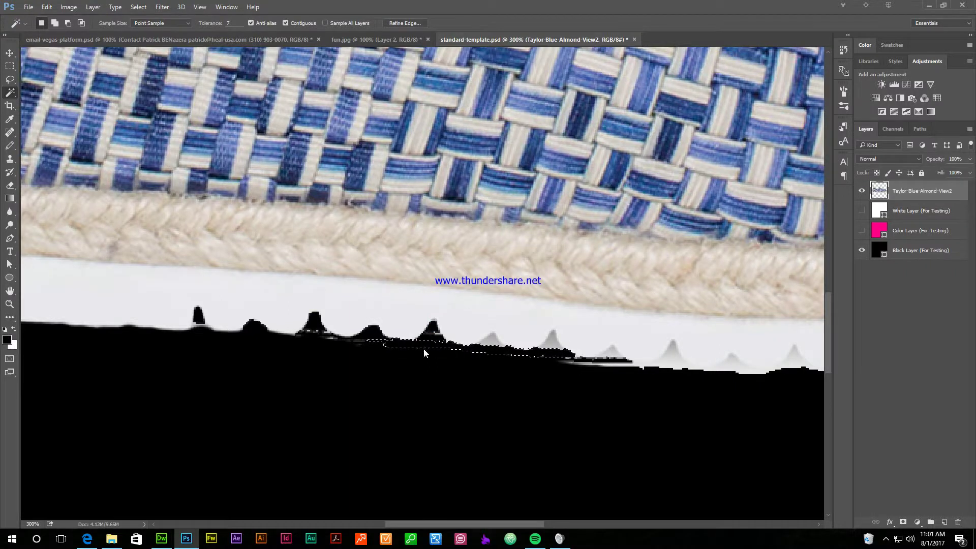
click(485, 342)
key(alt+BackSpace)
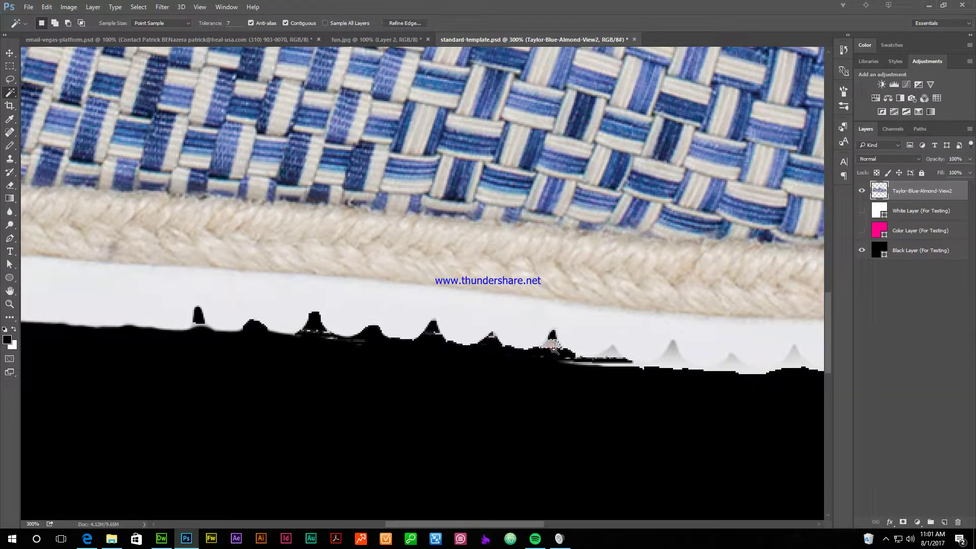
Delete the grey shadow and bordering strip in the two mid-sole notches with the Magic Wand, and deselect.
drag(468, 523, 534, 525)
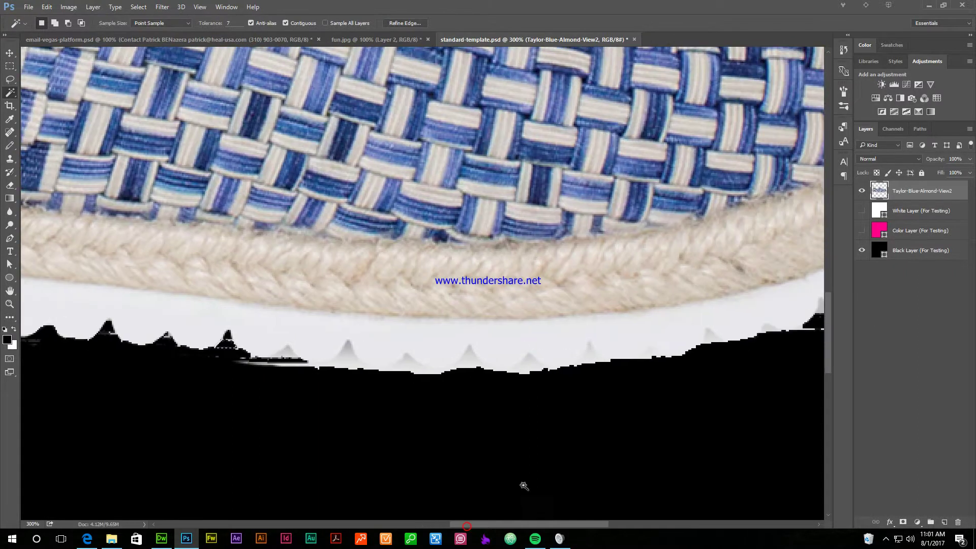
click(345, 352)
key(Delete)
click(344, 360)
key(Delete)
click(341, 366)
click(291, 359)
key(ctrl+d)
click(287, 350)
key(ctrl+d)
click(287, 352)
key(Delete)
key(ctrl+d)
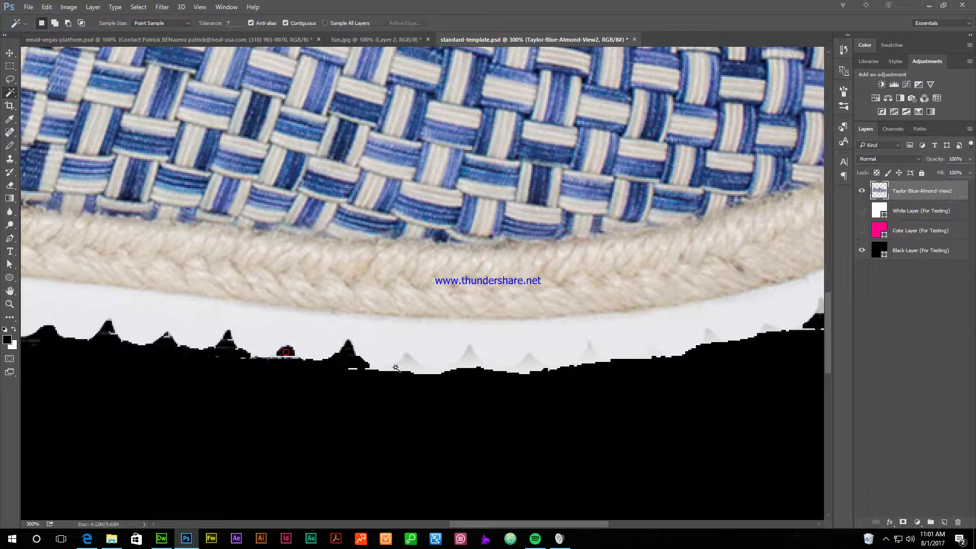
Delete the grey shadow from the five small notches along the front half of the sole, and deselect.
click(410, 359)
click(470, 351)
key(Delete)
key(ctrl+d)
click(532, 361)
key(Delete)
key(ctrl+d)
click(590, 349)
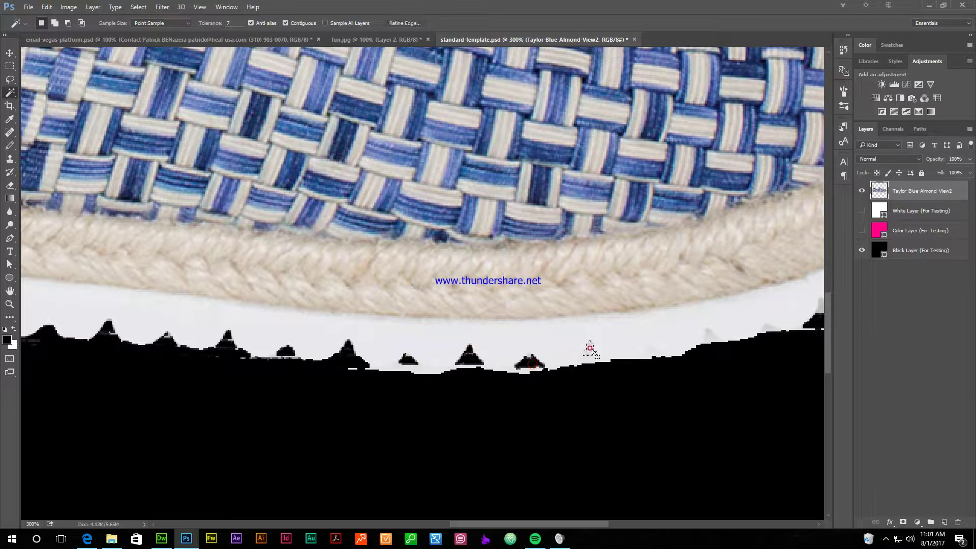
key(Delete)
scroll(501, 488, right, 5)
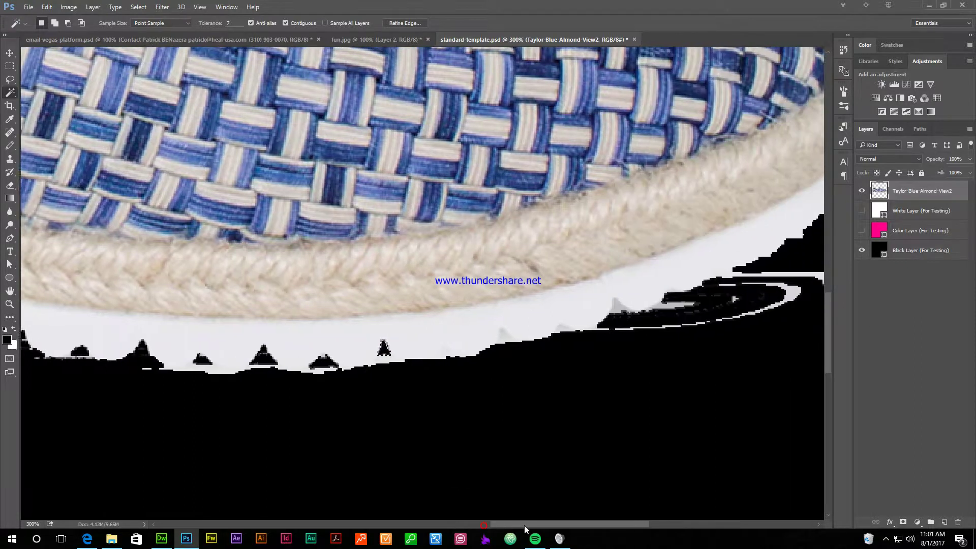
key(Delete)
key(ctrl+d)
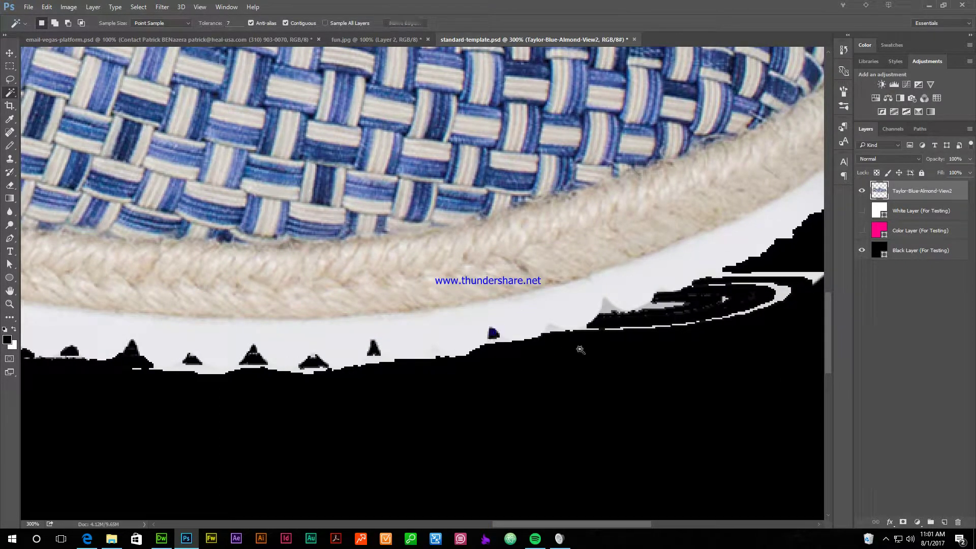
Delete the last two notch shadows near the toe and the curved grey remnants beneath it, and deselect.
click(558, 329)
key(Delete)
click(605, 306)
key(Delete)
key(ctrl+d)
key(Delete)
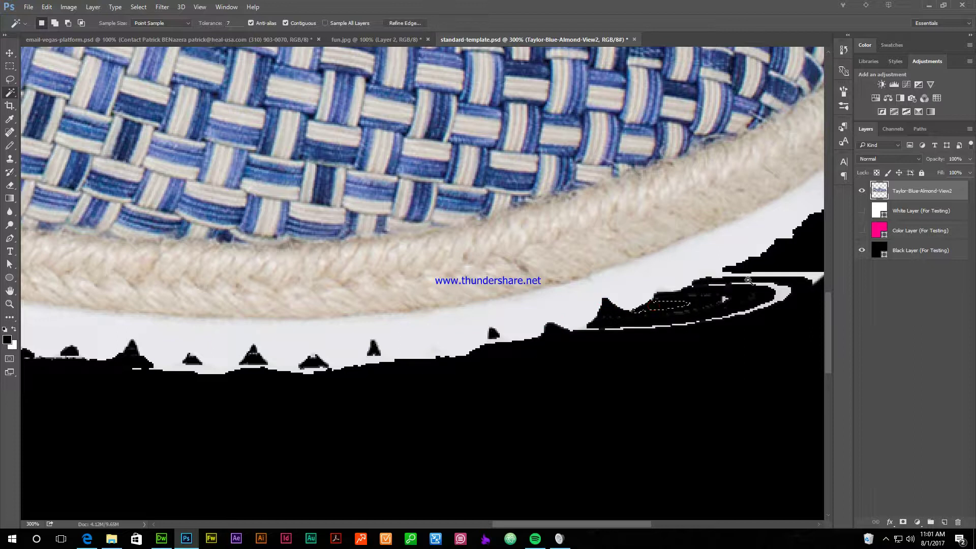
click(747, 276)
key(Delete)
click(781, 296)
key(Delete)
key(ctrl+d)
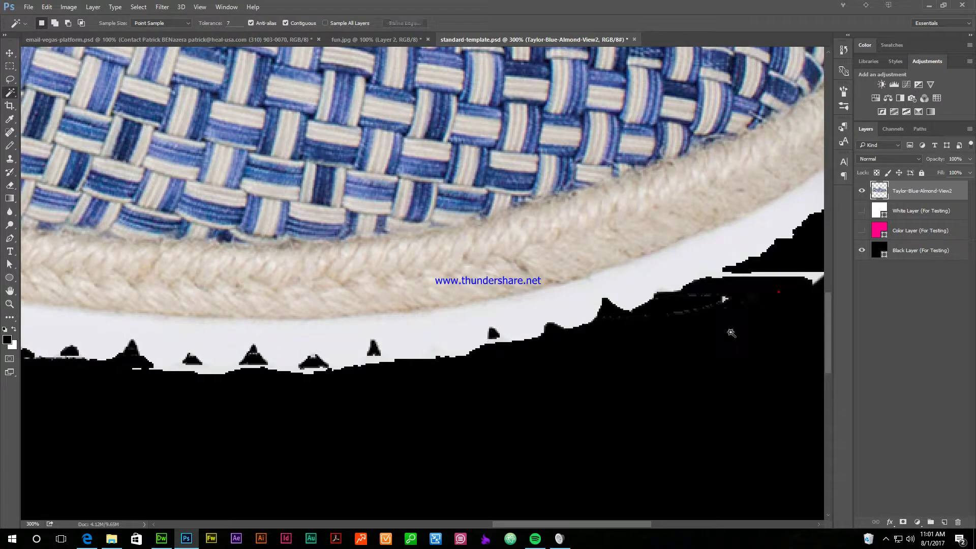
Smooth the jagged lower edge of the toe with the Eraser and remove the stray grey fragments beneath it.
scroll(540, 509, right, 5)
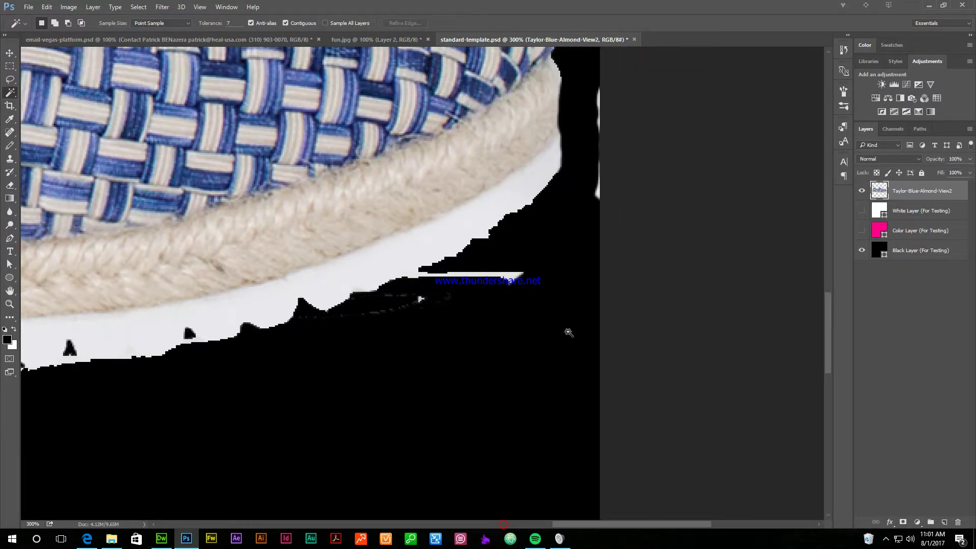
scroll(566, 331, up, 3)
scroll(490, 375, down, 2)
click(9, 185)
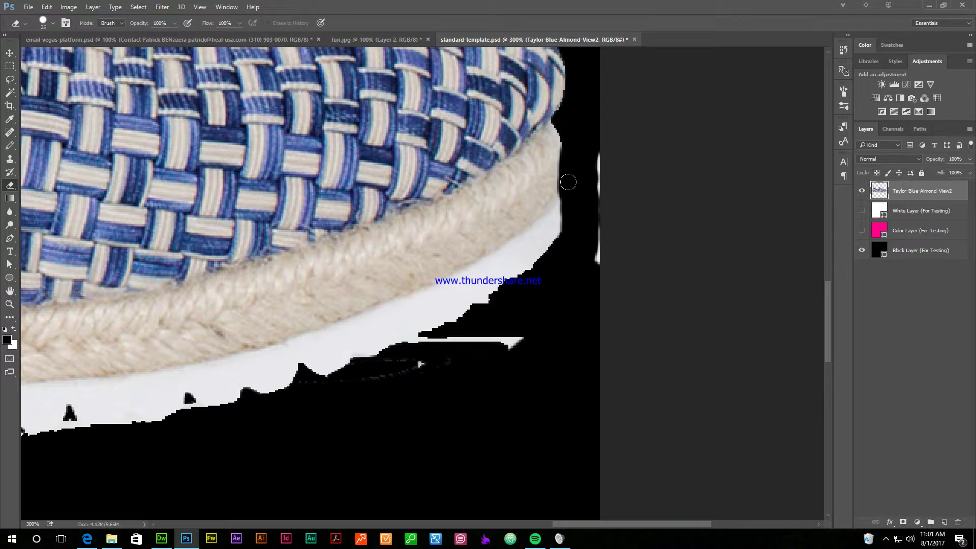
mouse_move(566, 185)
mouse_down()
mouse_move(565, 226)
mouse_move(547, 257)
mouse_move(562, 240)
mouse_move(516, 280)
mouse_up()
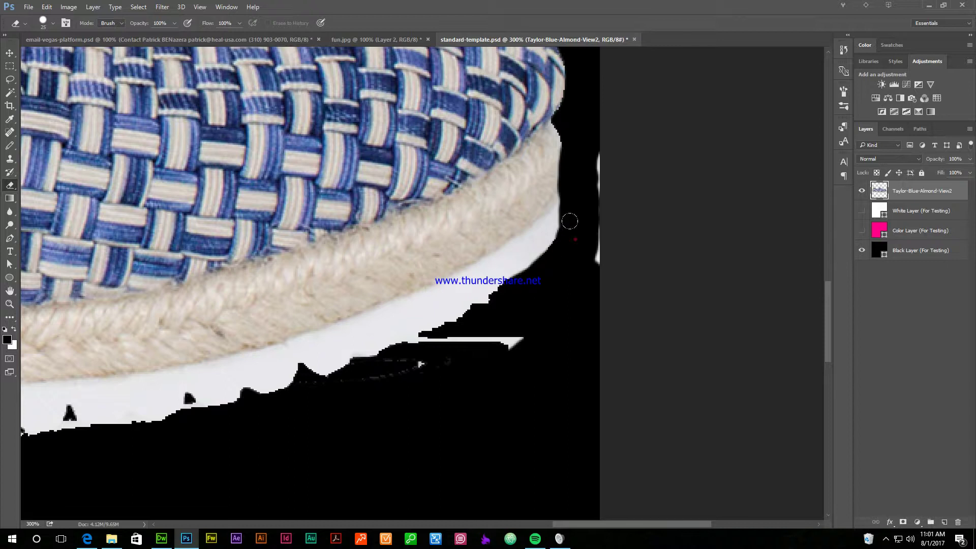
mouse_move(562, 232)
mouse_down()
mouse_move(472, 322)
mouse_move(419, 339)
mouse_up()
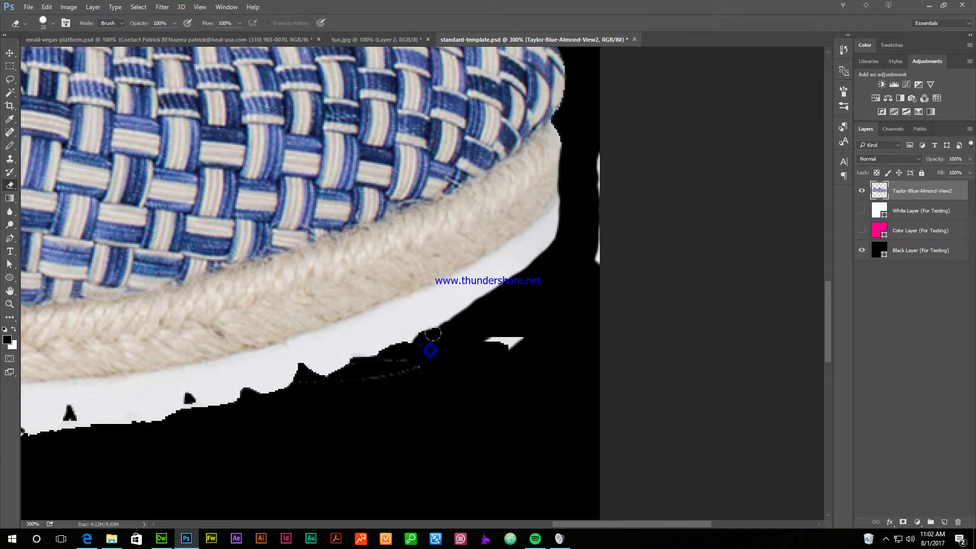
mouse_move(520, 296)
mouse_down()
mouse_move(498, 310)
mouse_move(514, 336)
mouse_move(525, 333)
mouse_up()
mouse_move(413, 342)
mouse_down()
mouse_move(383, 357)
mouse_move(419, 337)
mouse_move(351, 362)
mouse_move(377, 358)
mouse_move(360, 371)
mouse_move(255, 399)
mouse_up()
Reduce the Eraser size and smooth the jagged sole edge around the notches nearest the toe.
click(52, 24)
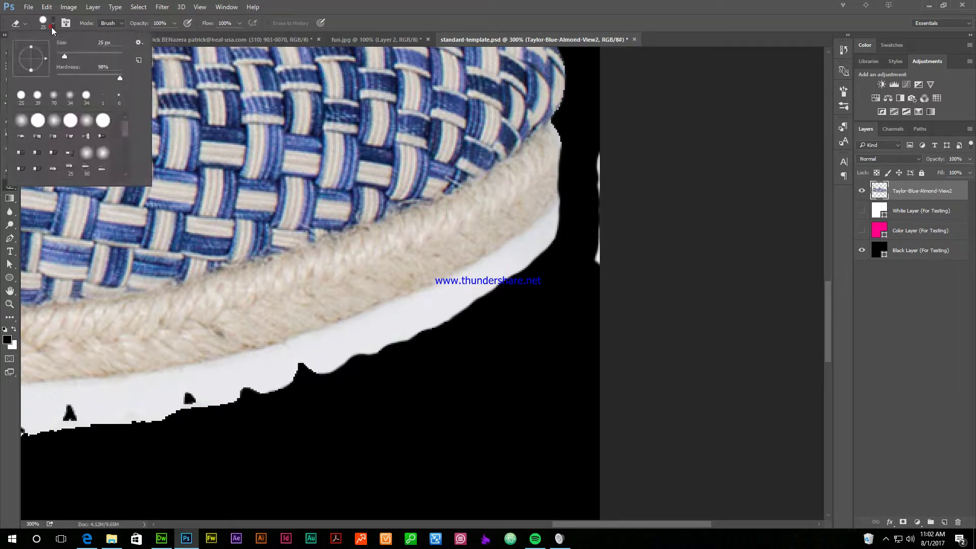
drag(63, 56, 60, 57)
click(301, 370)
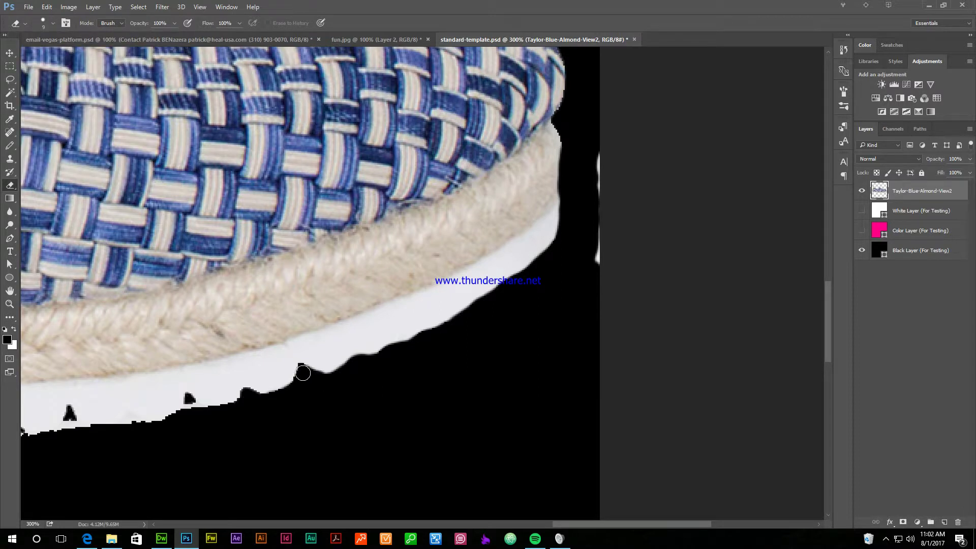
mouse_move(257, 399)
mouse_down()
mouse_move(210, 419)
mouse_move(191, 407)
mouse_move(214, 416)
mouse_move(194, 407)
mouse_move(241, 406)
mouse_move(193, 411)
mouse_up()
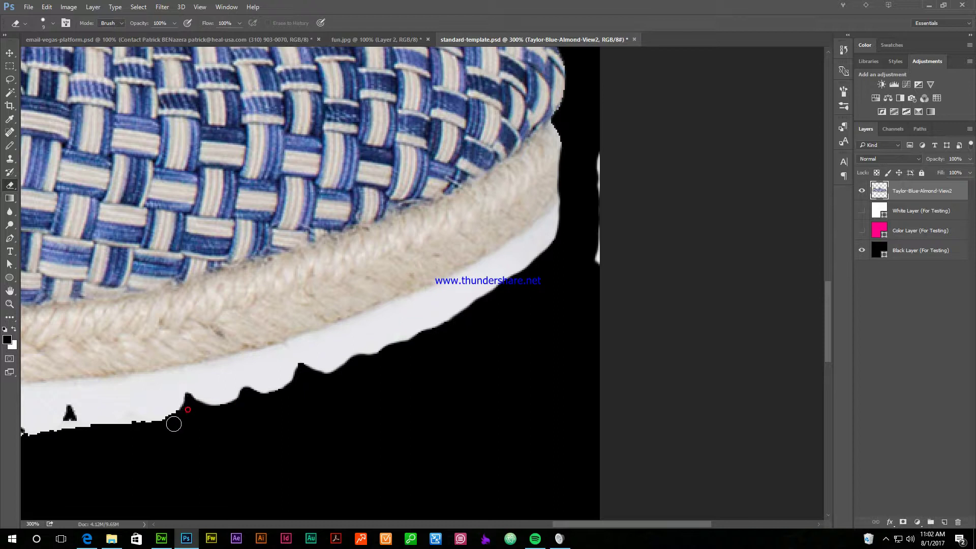
Erase the rough lower edge along the front half of the sole, shaping the small notches into smooth scallops.
drag(588, 521, 553, 520)
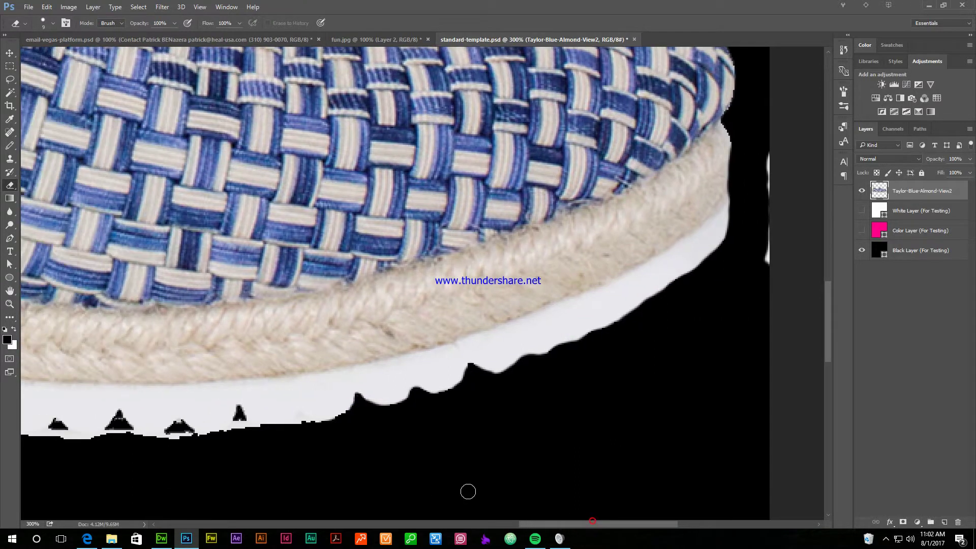
mouse_move(238, 417)
mouse_down()
mouse_move(297, 431)
mouse_move(304, 421)
mouse_move(335, 427)
mouse_move(356, 416)
mouse_move(277, 430)
mouse_move(237, 430)
mouse_move(240, 422)
mouse_move(226, 434)
mouse_move(239, 420)
mouse_move(215, 438)
mouse_move(176, 432)
mouse_up()
drag(163, 439, 181, 438)
drag(536, 525, 485, 525)
mouse_move(383, 426)
mouse_down()
mouse_move(424, 441)
mouse_move(382, 437)
mouse_move(378, 425)
mouse_move(352, 443)
mouse_move(317, 427)
mouse_move(278, 439)
mouse_move(258, 416)
mouse_move(280, 438)
mouse_move(316, 431)
mouse_move(270, 440)
mouse_move(259, 420)
mouse_move(214, 432)
mouse_move(201, 419)
mouse_move(248, 440)
mouse_up()
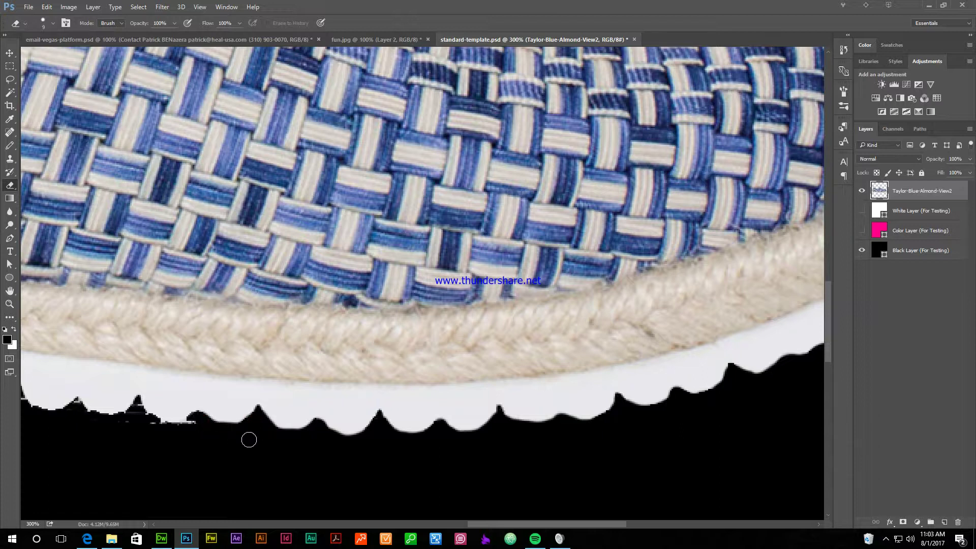
Round the scallops along the middle of the sole and erase the stray white fragments beneath their notches.
drag(501, 523, 458, 500)
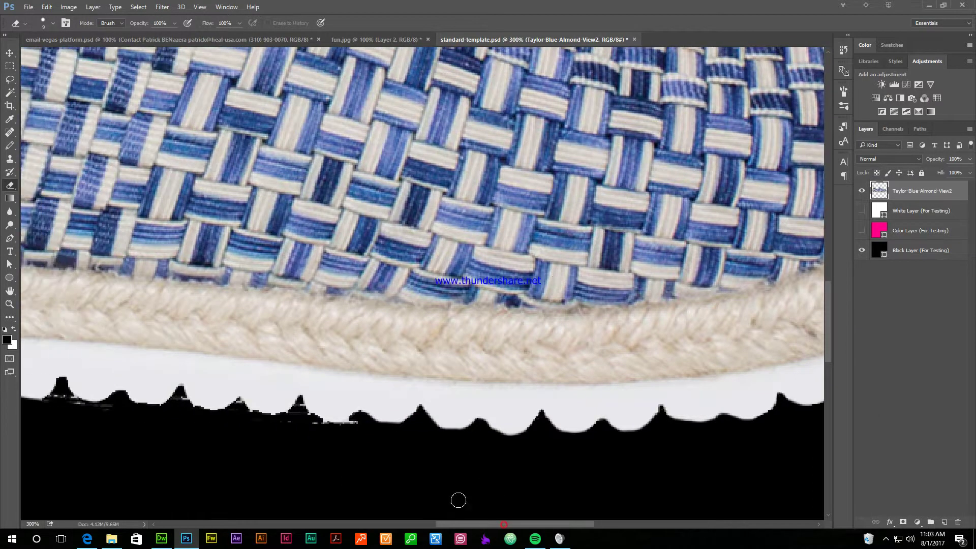
click(406, 429)
drag(400, 431, 407, 430)
mouse_move(359, 418)
mouse_down()
mouse_move(329, 429)
mouse_move(309, 417)
mouse_move(330, 427)
mouse_move(360, 417)
mouse_up()
mouse_move(301, 404)
mouse_down()
mouse_move(315, 422)
mouse_move(300, 406)
mouse_move(341, 429)
mouse_move(322, 427)
mouse_move(301, 404)
mouse_move(257, 422)
mouse_up()
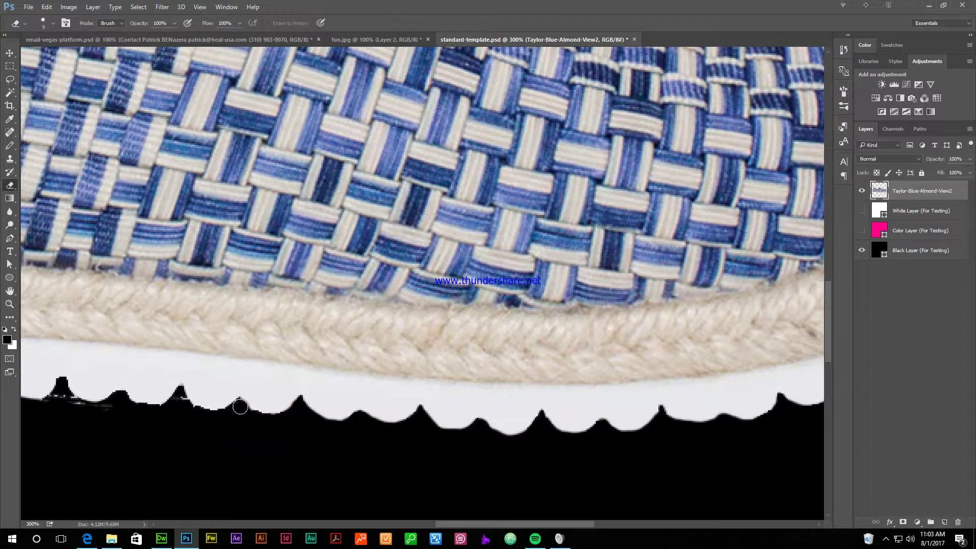
click(240, 406)
click(180, 403)
click(171, 403)
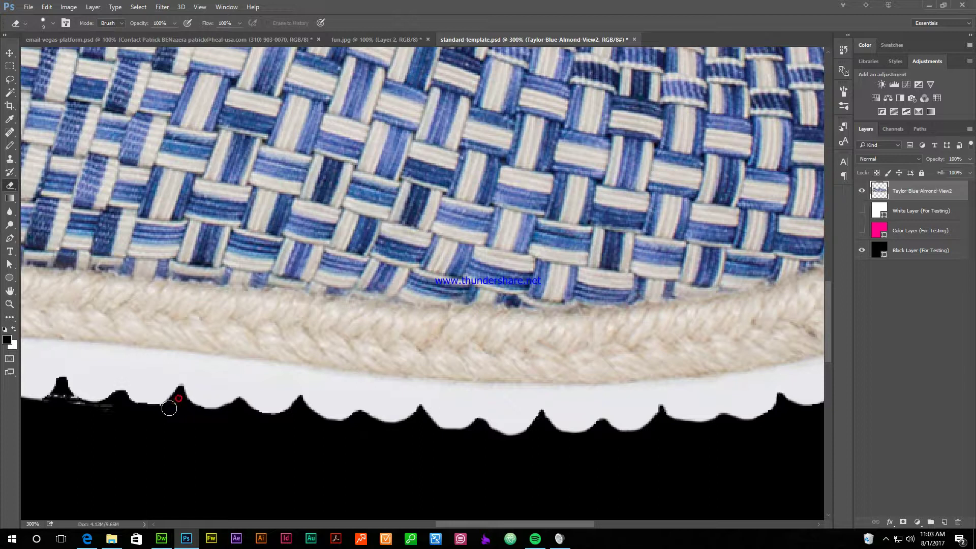
click(124, 401)
Round the rearmost notches of the scalloped sole and smooth the flat sole edge towards the heel.
drag(456, 523, 423, 523)
click(284, 397)
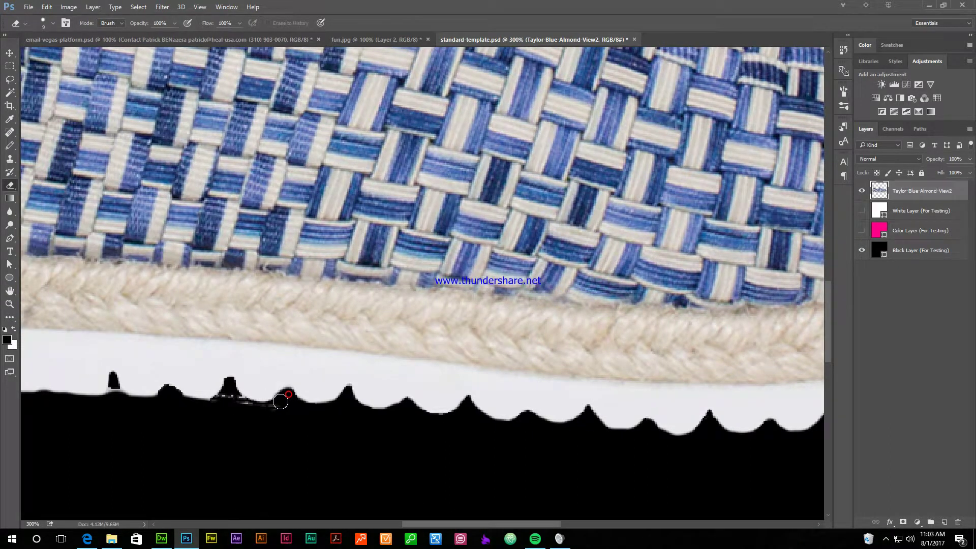
click(229, 396)
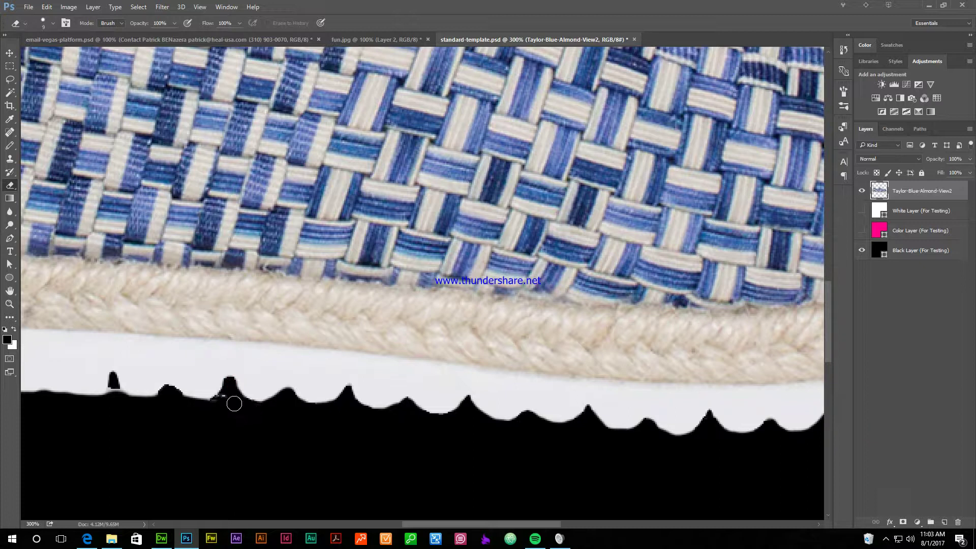
click(224, 393)
click(173, 392)
click(170, 389)
click(118, 392)
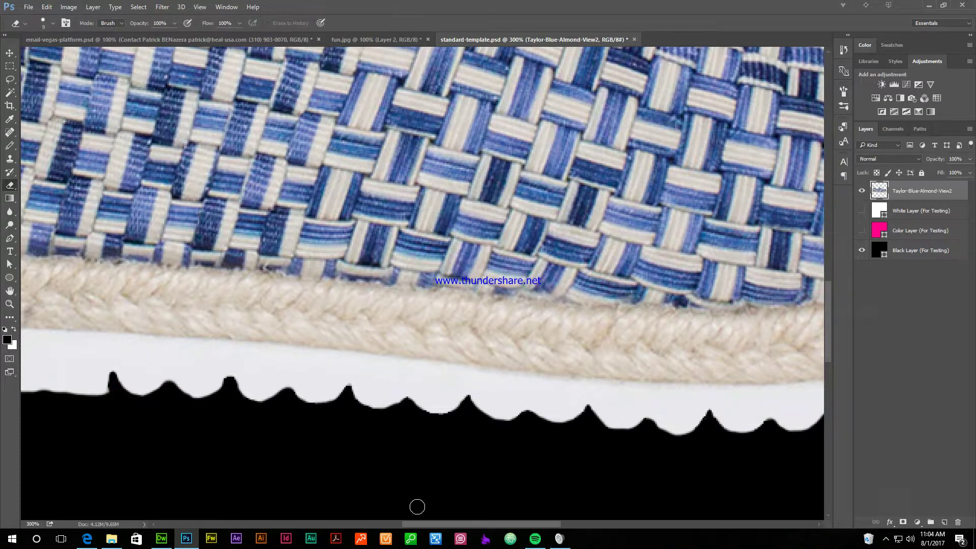
scroll(451, 515, left, 3)
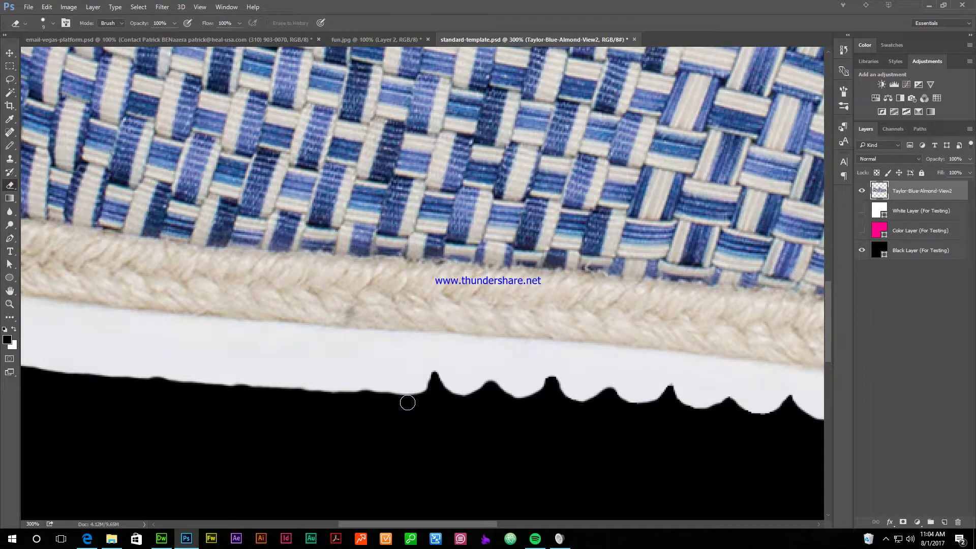
drag(369, 398, 165, 385)
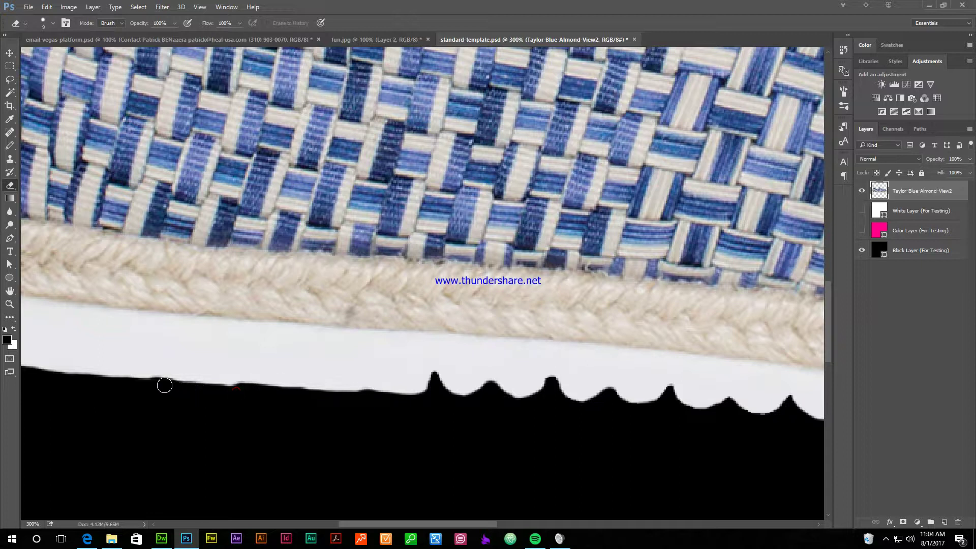
Smooth the jagged back edge of the beige heel panel down to the braided rope trim with the Eraser.
drag(491, 523, 436, 522)
scroll(382, 446, up, 5)
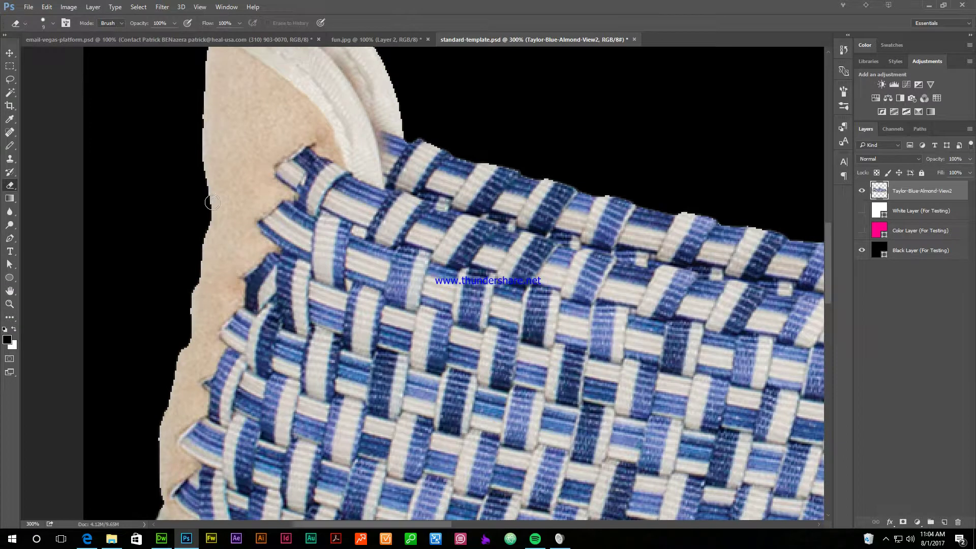
drag(204, 201, 168, 377)
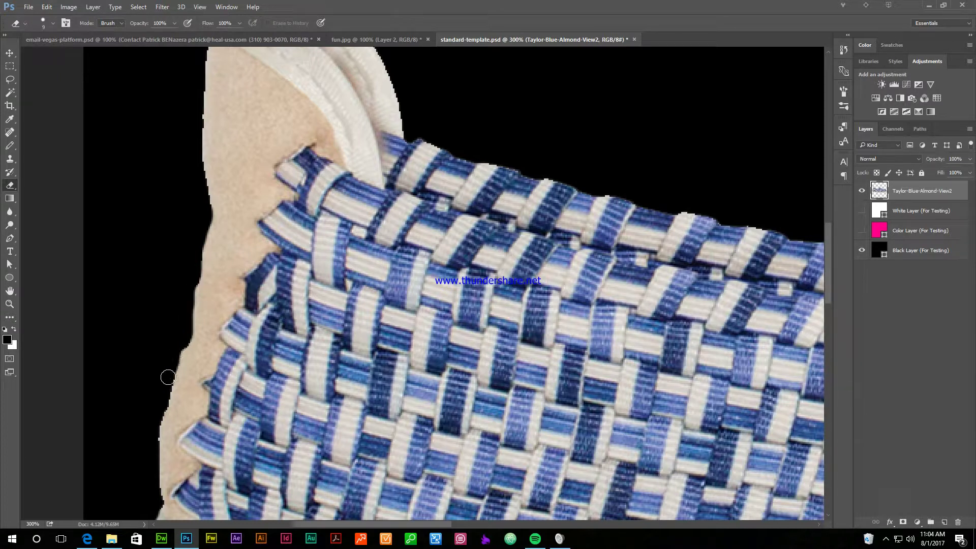
scroll(155, 395, down, 3)
mouse_move(167, 308)
mouse_down()
mouse_move(154, 375)
mouse_move(143, 380)
mouse_move(157, 356)
mouse_up()
scroll(142, 379, down, 3)
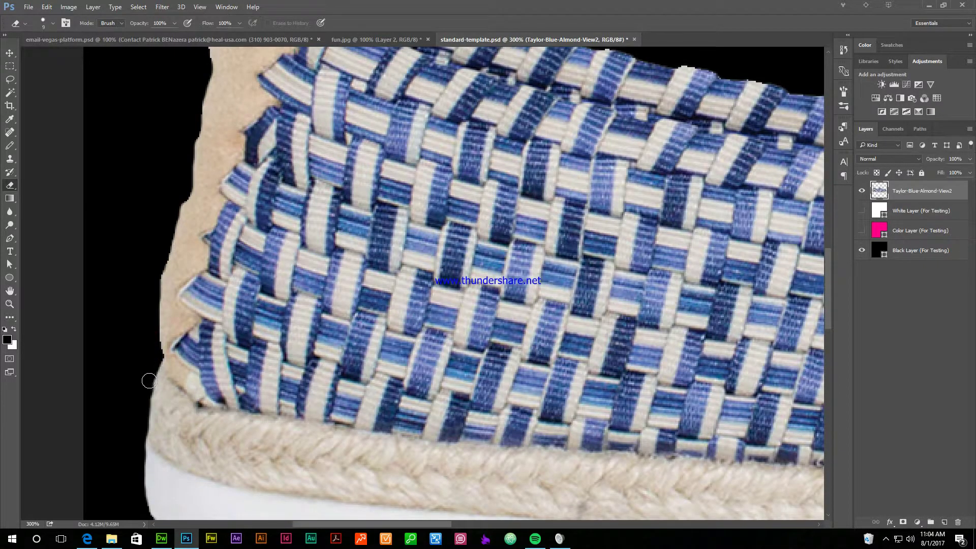
Smooth the outline of the white heel collar and the upper back edge of the heel with the Eraser.
scroll(291, 145, up, 10)
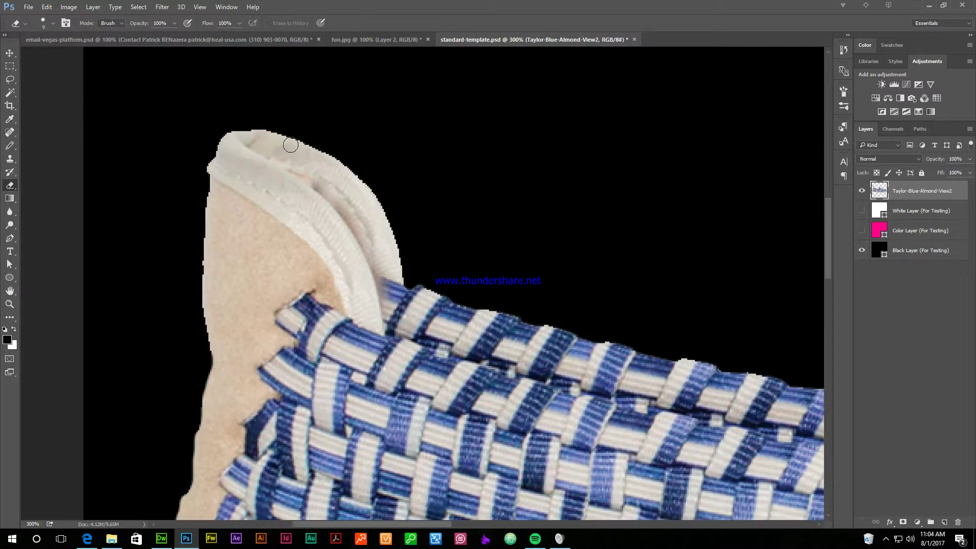
drag(251, 124, 318, 144)
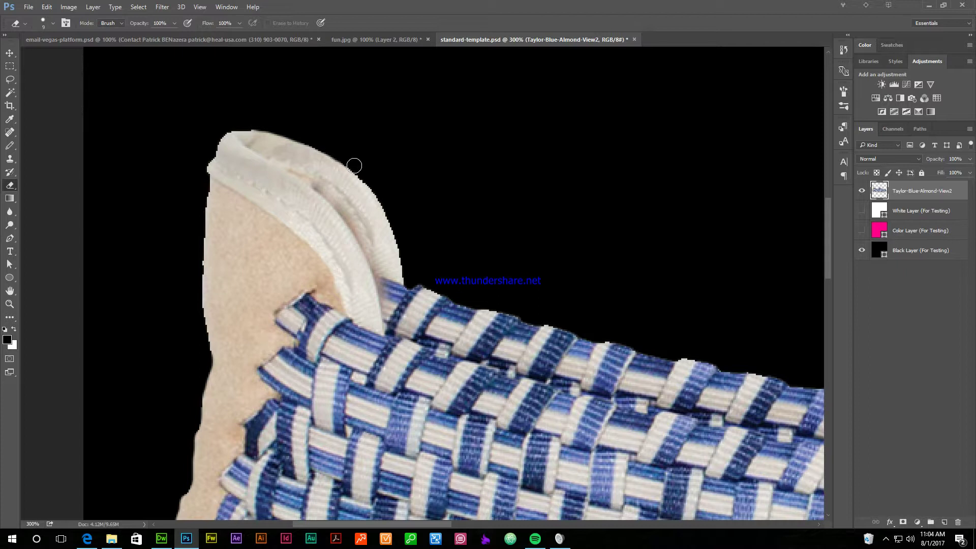
mouse_move(367, 177)
mouse_down()
mouse_move(392, 208)
mouse_move(411, 282)
mouse_up()
mouse_move(223, 131)
mouse_down()
mouse_move(201, 170)
mouse_move(203, 238)
mouse_up()
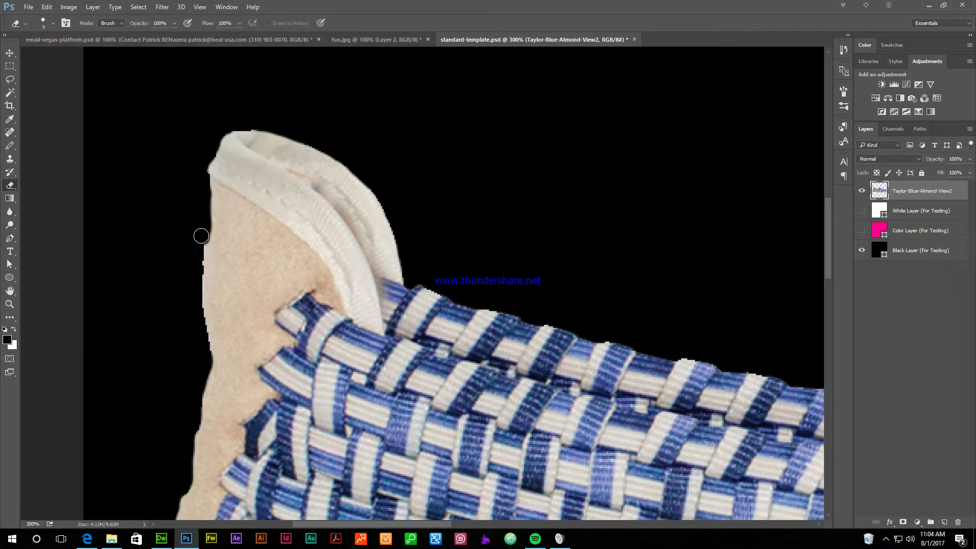
scroll(201, 236, down, 3)
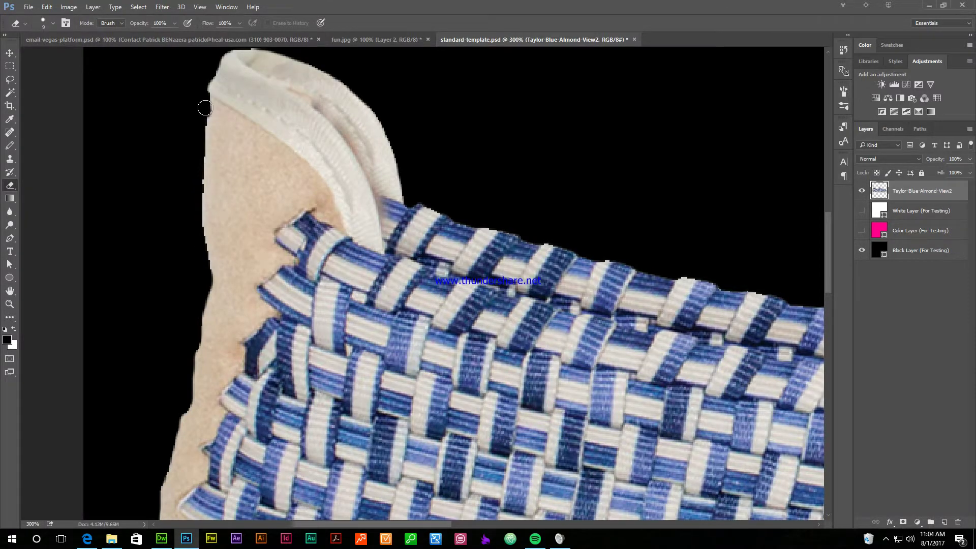
mouse_move(204, 111)
mouse_down()
mouse_move(195, 204)
mouse_move(207, 271)
mouse_up()
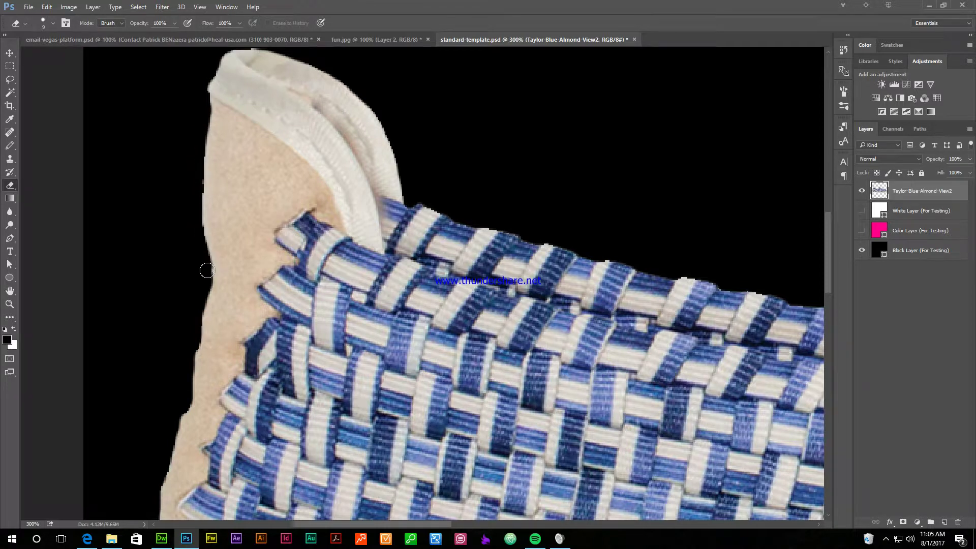
Smooth the sloping woven top edge from the shoe's tongue down towards the toe with the Eraser.
scroll(552, 250, down, 1)
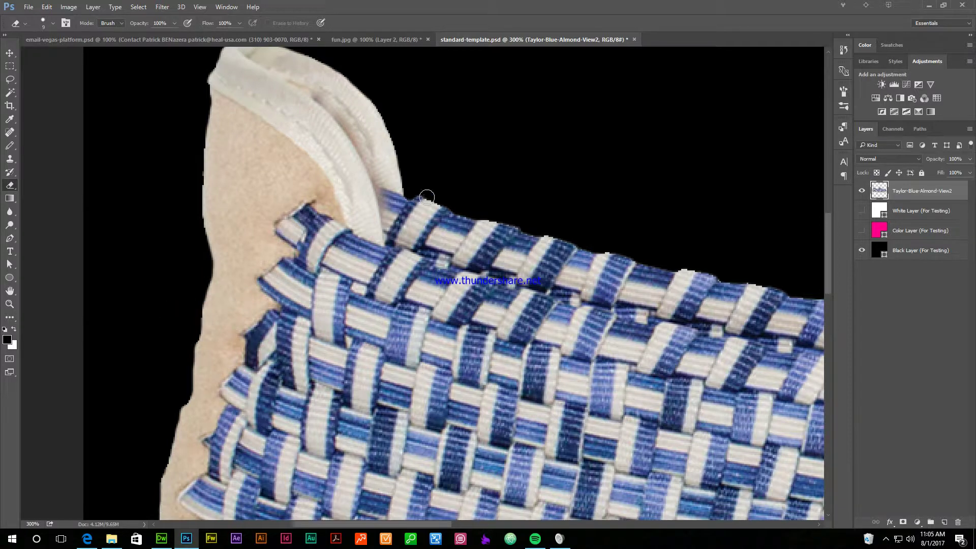
drag(442, 531, 588, 530)
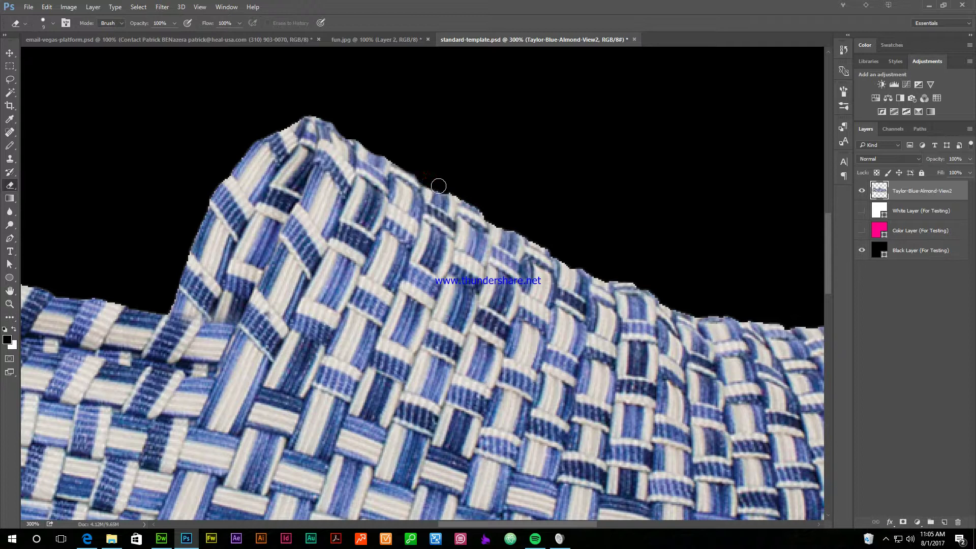
click(463, 194)
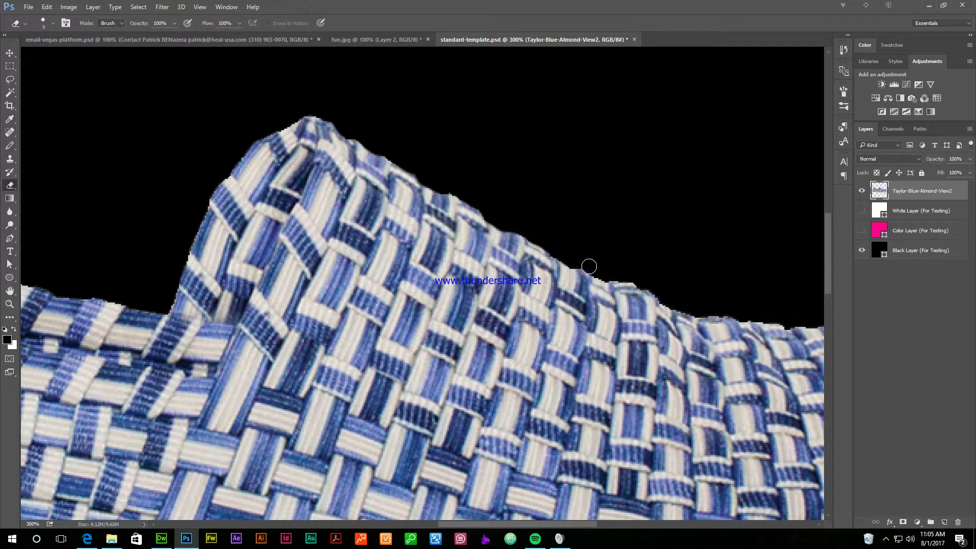
mouse_move(596, 271)
mouse_down()
mouse_move(646, 282)
mouse_move(699, 310)
mouse_up()
key(ctrl+minus)
key(ctrl+minus)
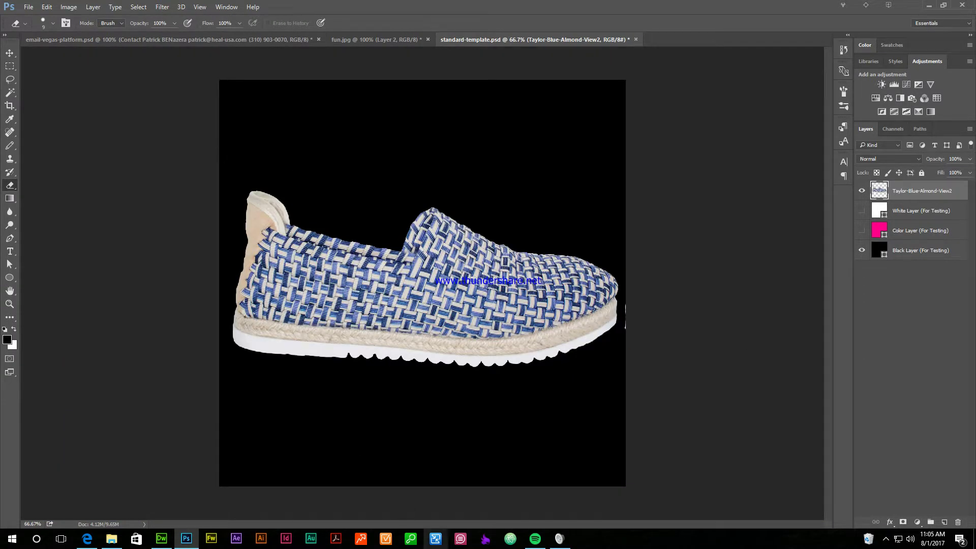
Smooth the top outline of the woven toe from the instep to the tip with the Eraser.
key(ctrl+plus)
key(ctrl+plus)
key(ctrl+plus)
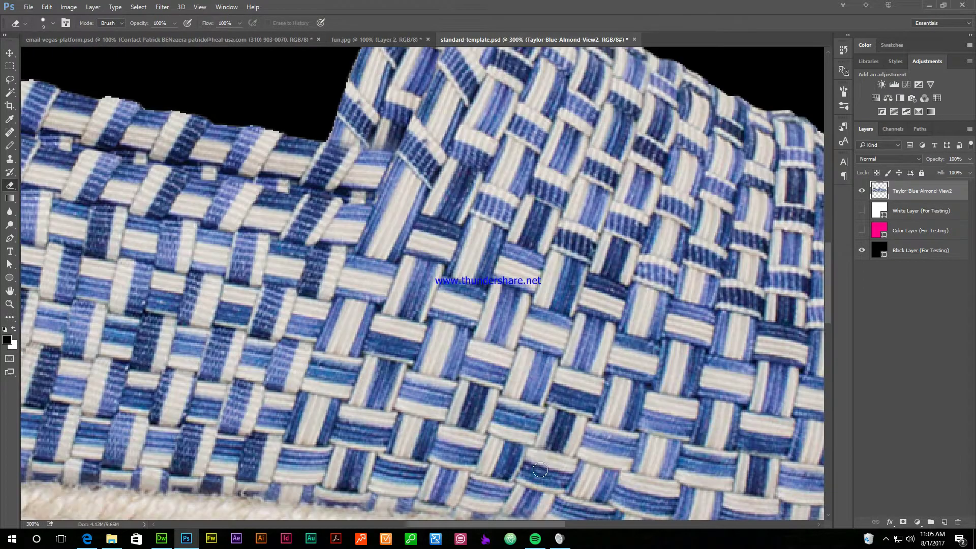
drag(500, 523, 623, 523)
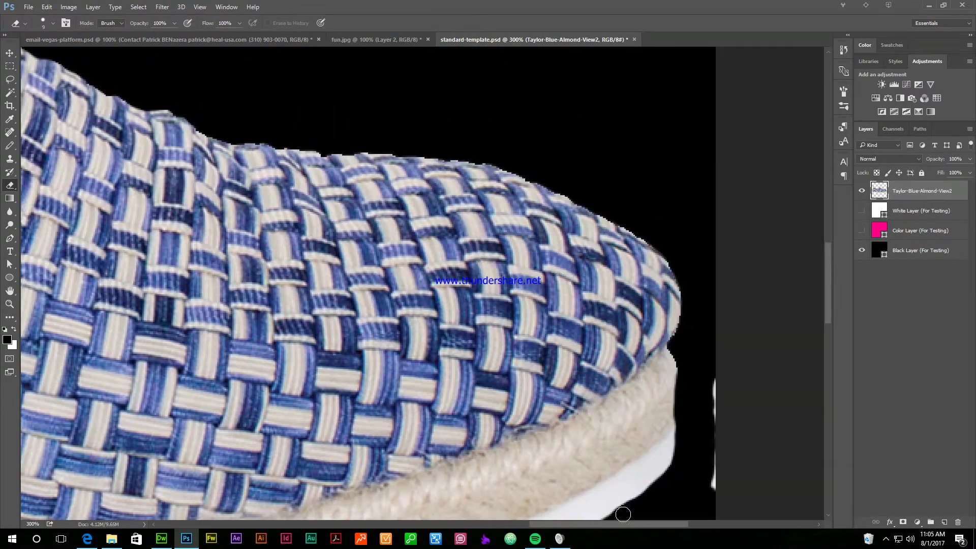
mouse_move(245, 136)
mouse_down()
mouse_move(265, 136)
mouse_move(246, 138)
mouse_move(506, 164)
mouse_move(669, 248)
mouse_move(699, 283)
mouse_up()
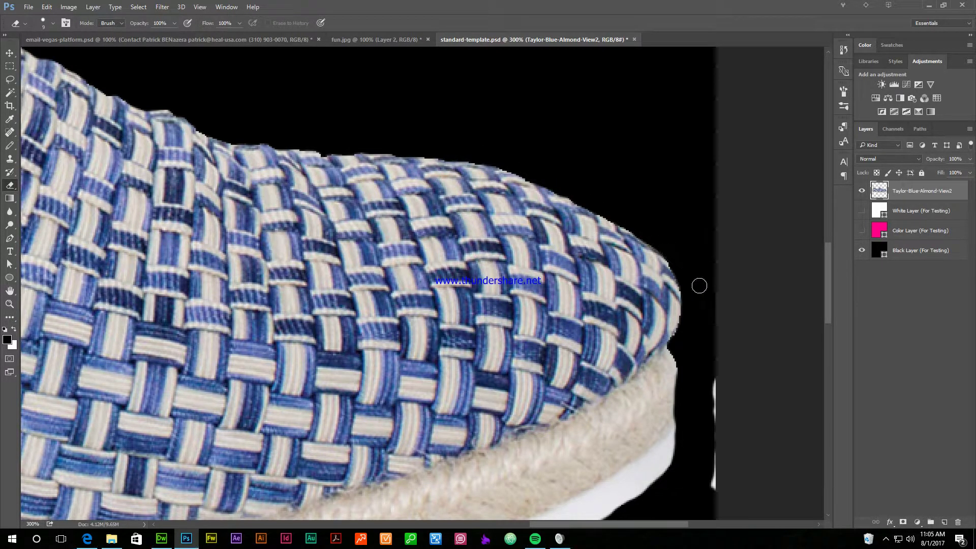
Erase the leftover white strip at the canvas edge beside the toe and smooth the front of the toe.
scroll(712, 362, down, 1)
mouse_move(712, 363)
mouse_down()
mouse_move(716, 475)
mouse_move(701, 414)
mouse_up()
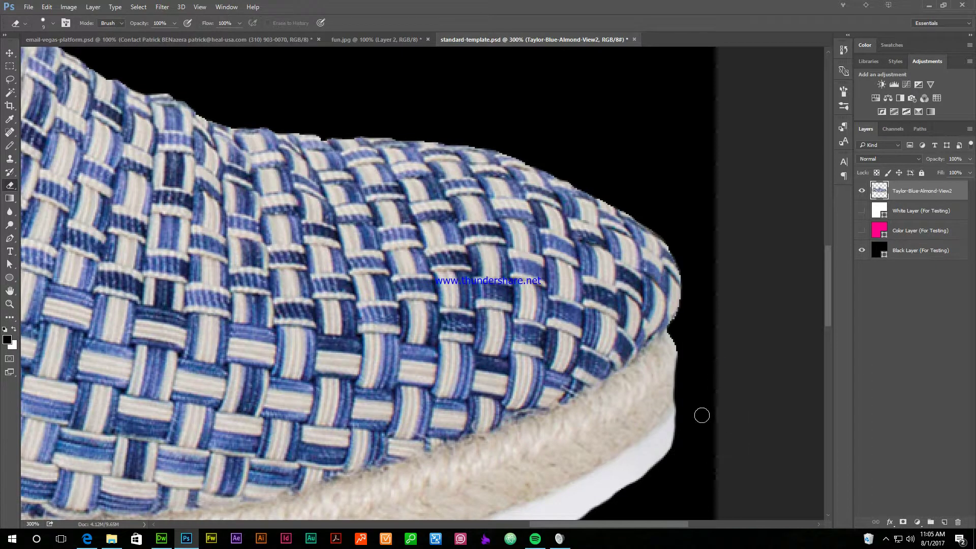
scroll(702, 414, down, 2)
mouse_move(680, 274)
mouse_down()
mouse_move(677, 289)
mouse_move(689, 248)
mouse_move(675, 288)
mouse_move(684, 356)
mouse_up()
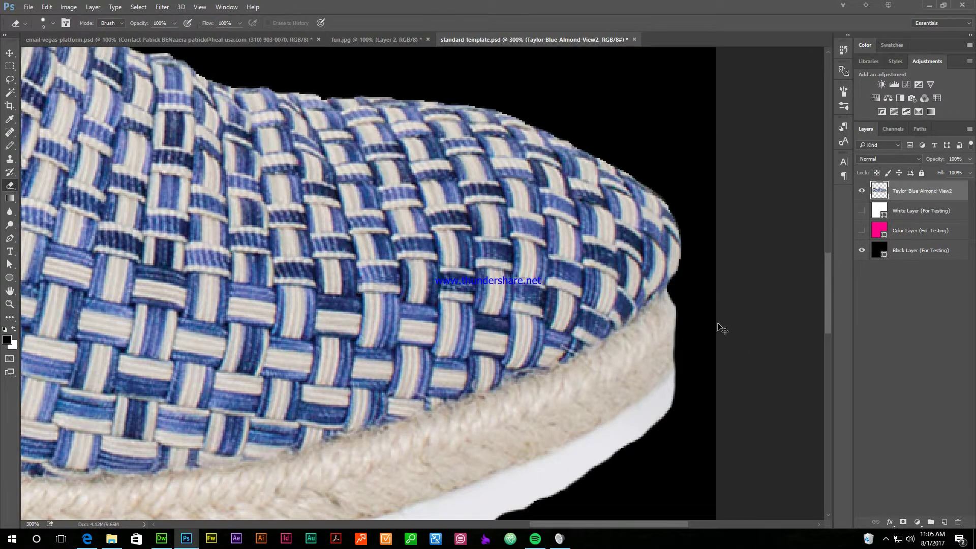
Check the whole cutout against the pink Color Layer, and display it on the White Layer with the other test layers hidden.
key(ctrl+minus)
key(ctrl+minus)
key(ctrl+minus)
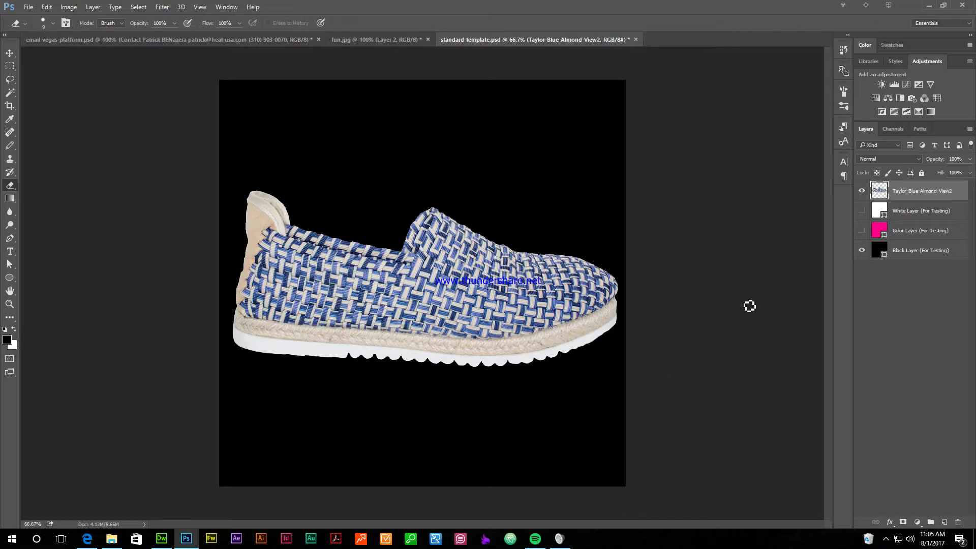
click(862, 231)
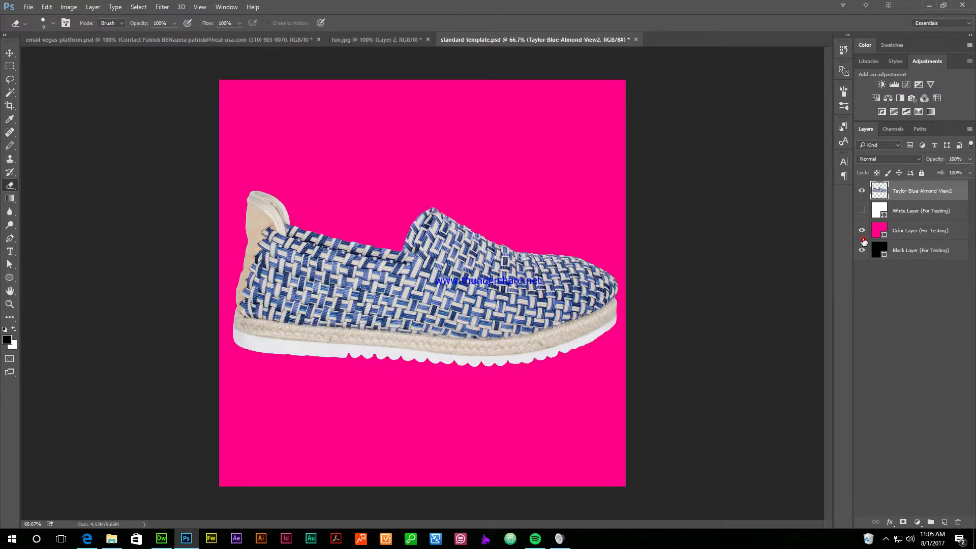
click(862, 231)
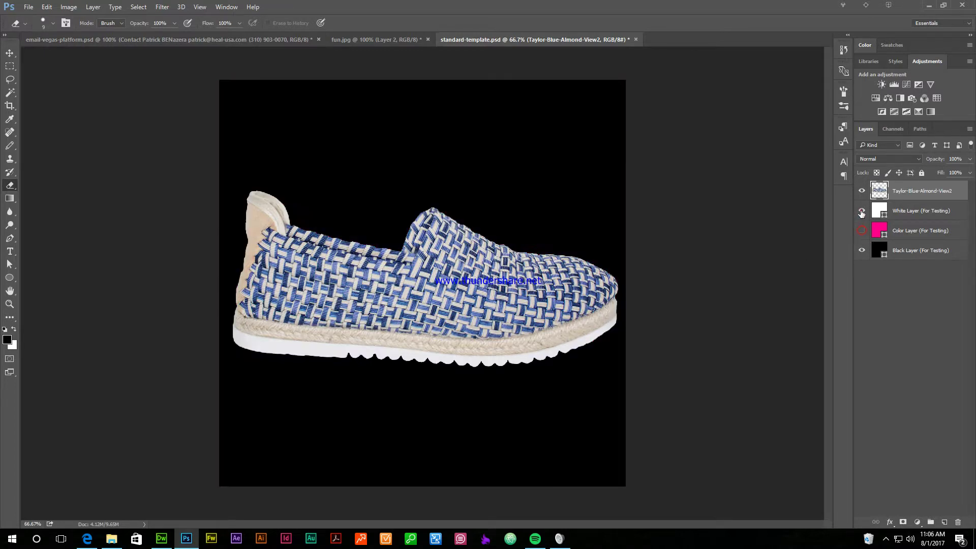
click(861, 211)
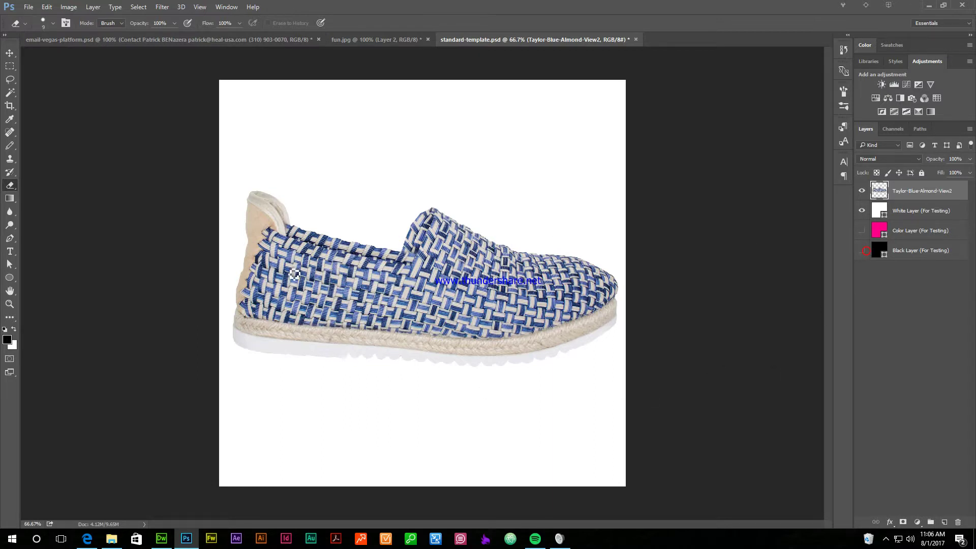
click(10, 53)
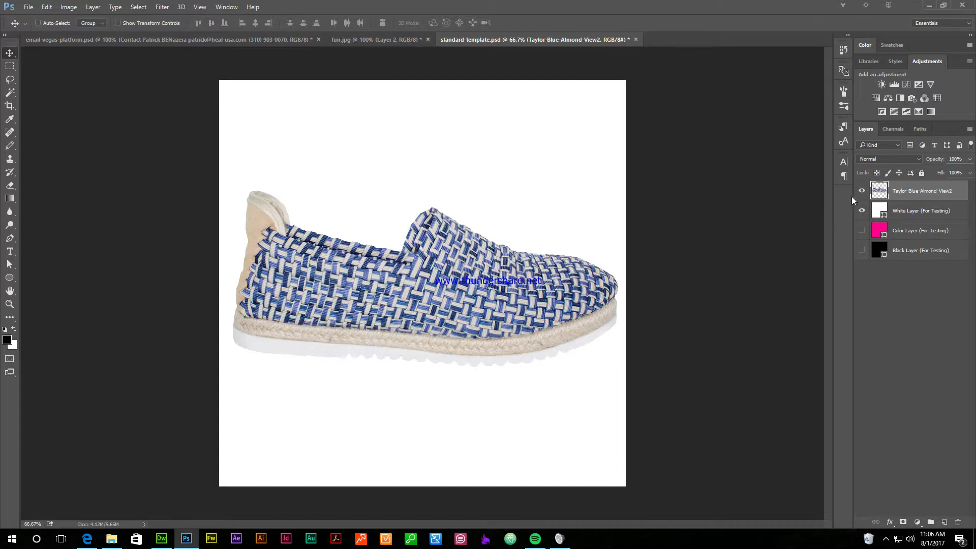
Hide the White Layer to leave the shoe on transparency, and begin a Save As in Heal USA's images > products > HS Taylor folder.
click(862, 212)
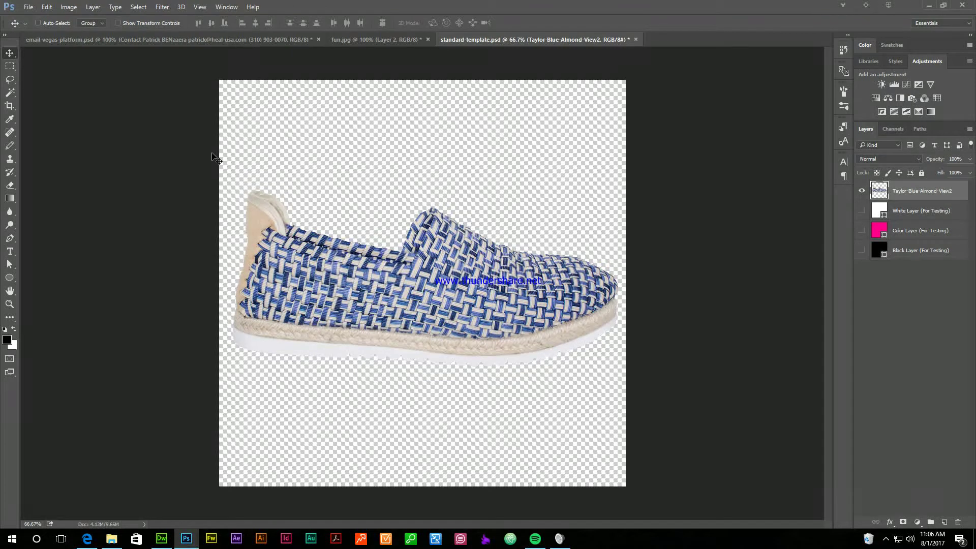
click(29, 6)
click(75, 116)
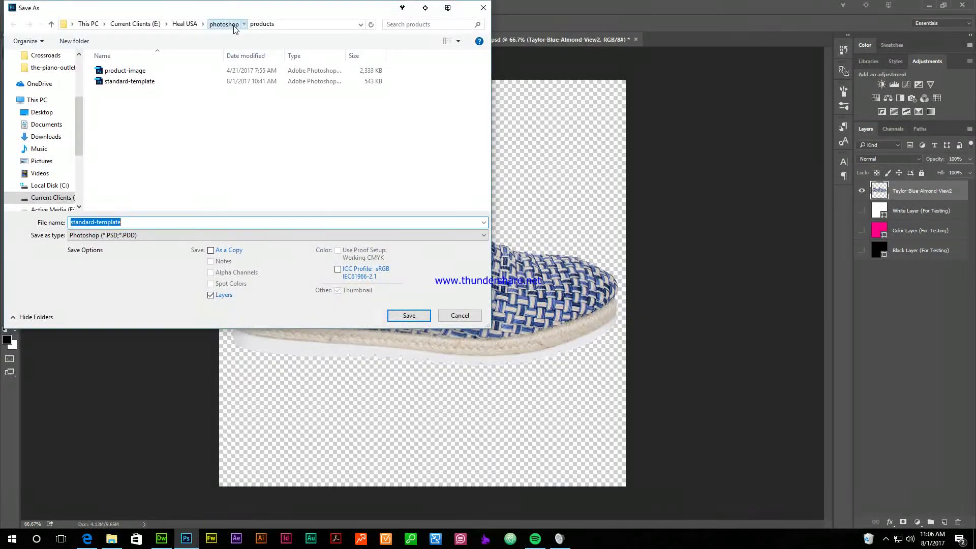
click(232, 25)
click(186, 23)
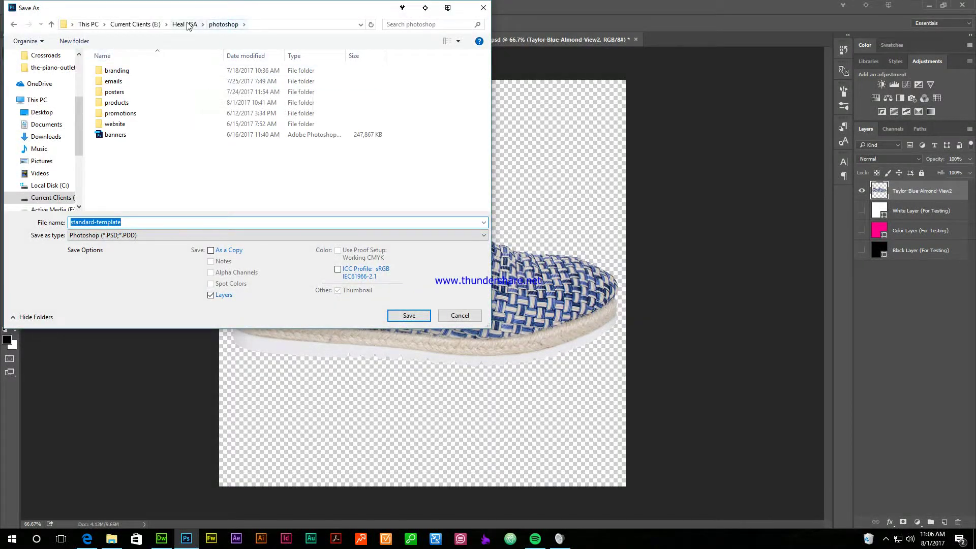
double_click(136, 93)
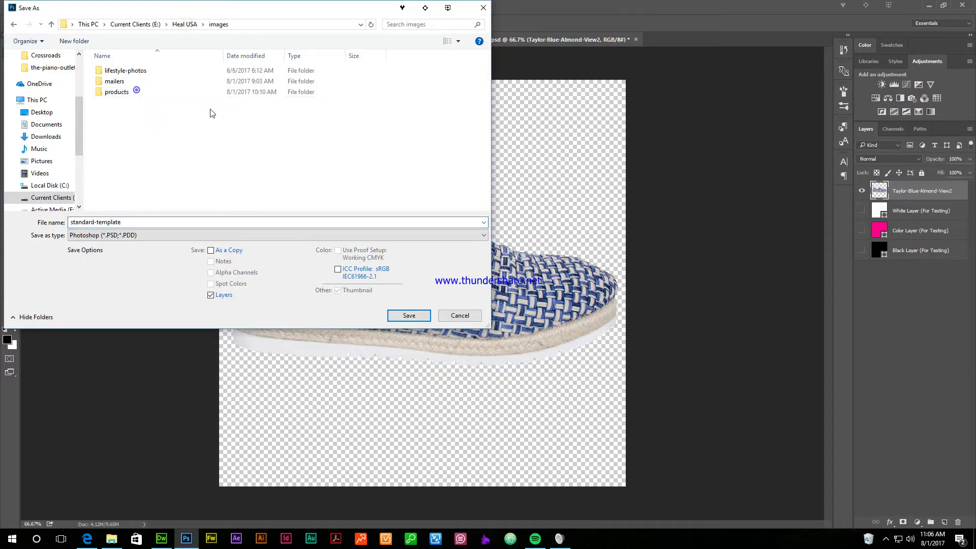
double_click(121, 92)
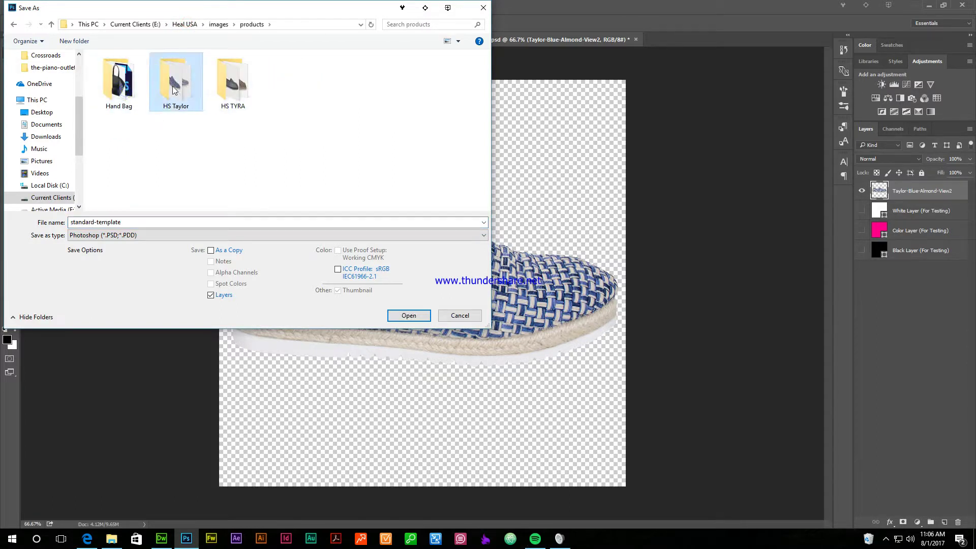
double_click(172, 86)
Create a new folder named edited inside HS Taylor and open it as the save location.
right_click(186, 138)
mouse_move(224, 242)
click(311, 246)
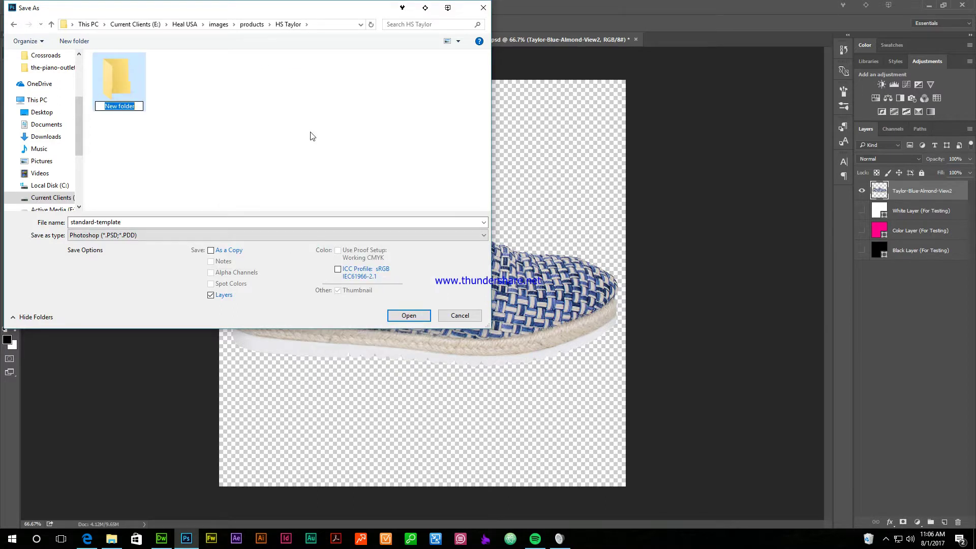
text(edited)
click(311, 136)
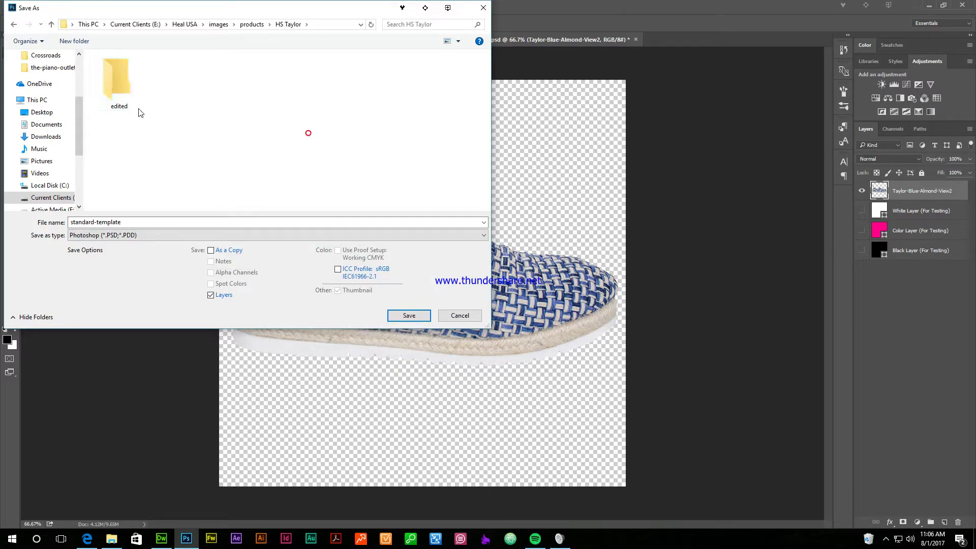
double_click(118, 80)
Save the cutout as a PNG named hs-taylor-blue-1, with Smallest / Slow compression and Interlace set to None.
click(137, 236)
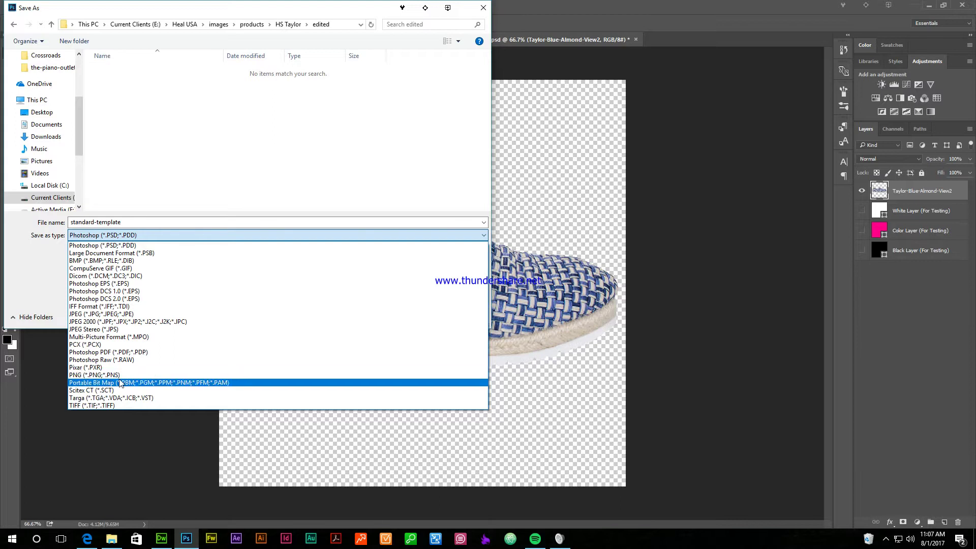
click(121, 375)
click(134, 221)
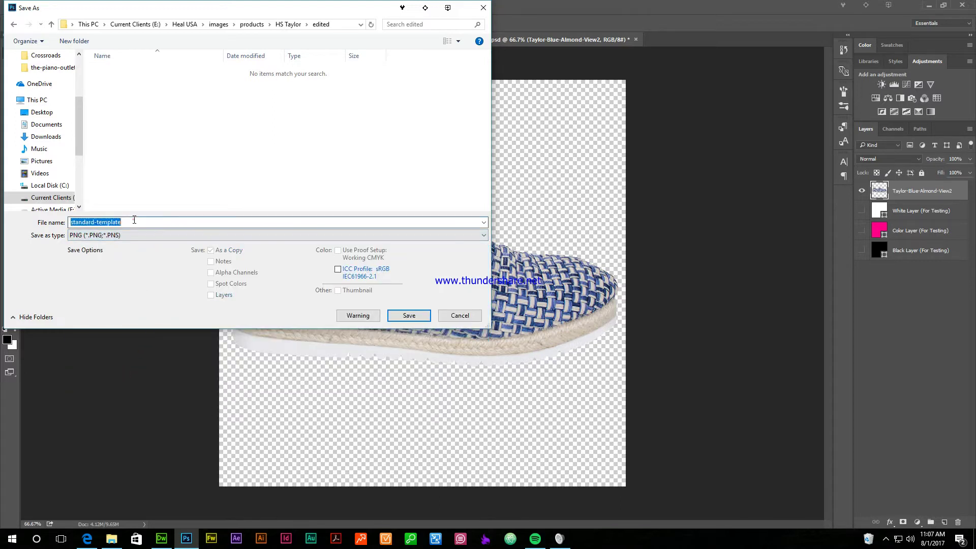
text(hs-taylor-blue-1)
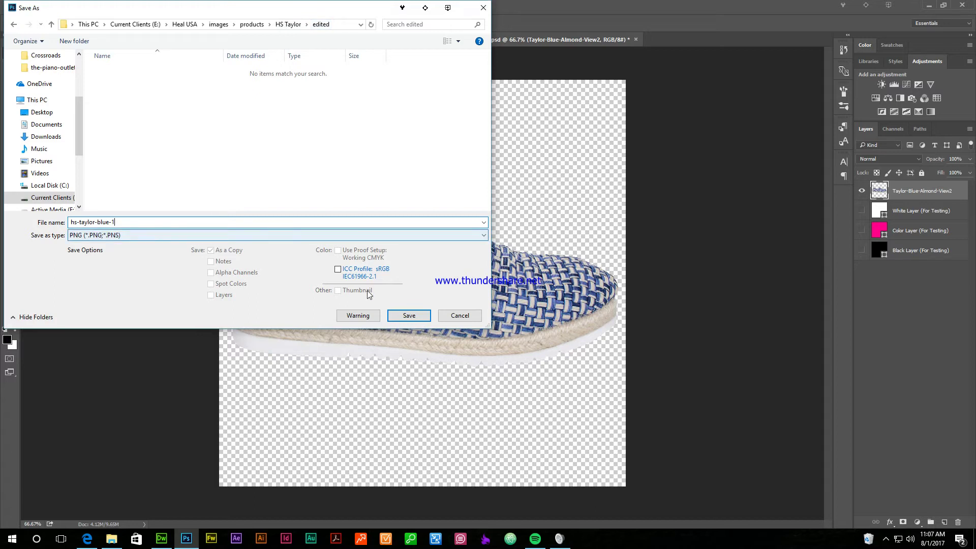
click(409, 315)
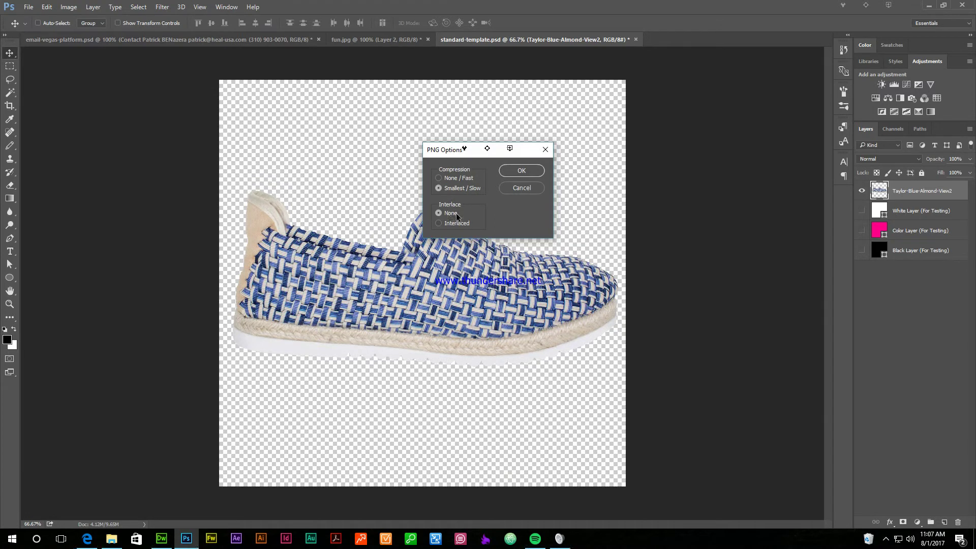
click(531, 172)
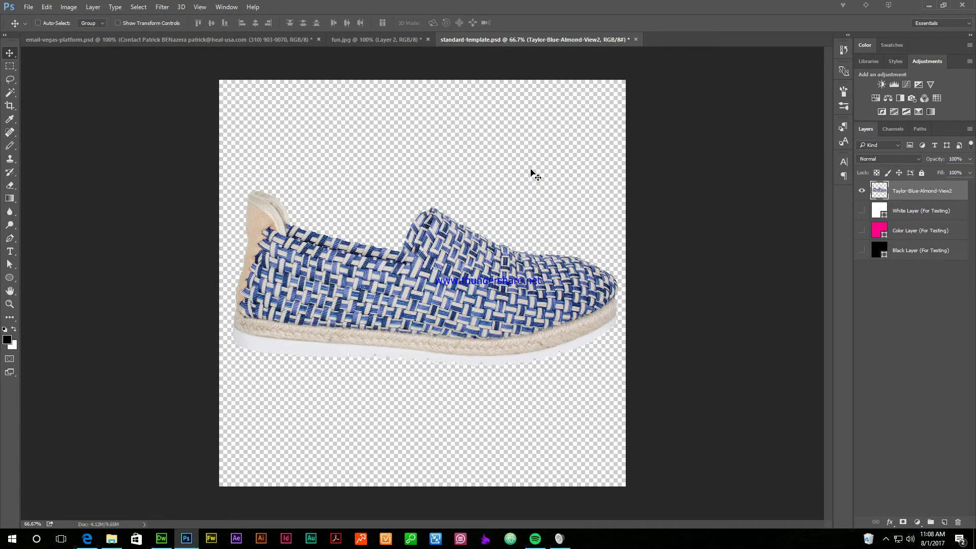